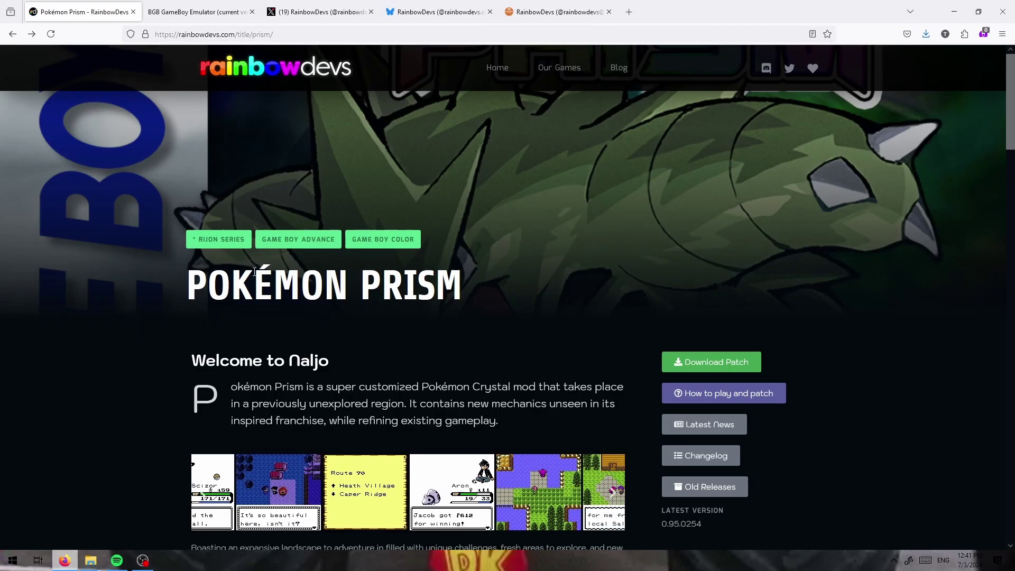
# Step: Look over the Pokémon Prism page and the RainbowDevs profiles on X, Bluesky and donphan.social
pyautogui.scroll(-2, 167, 243)
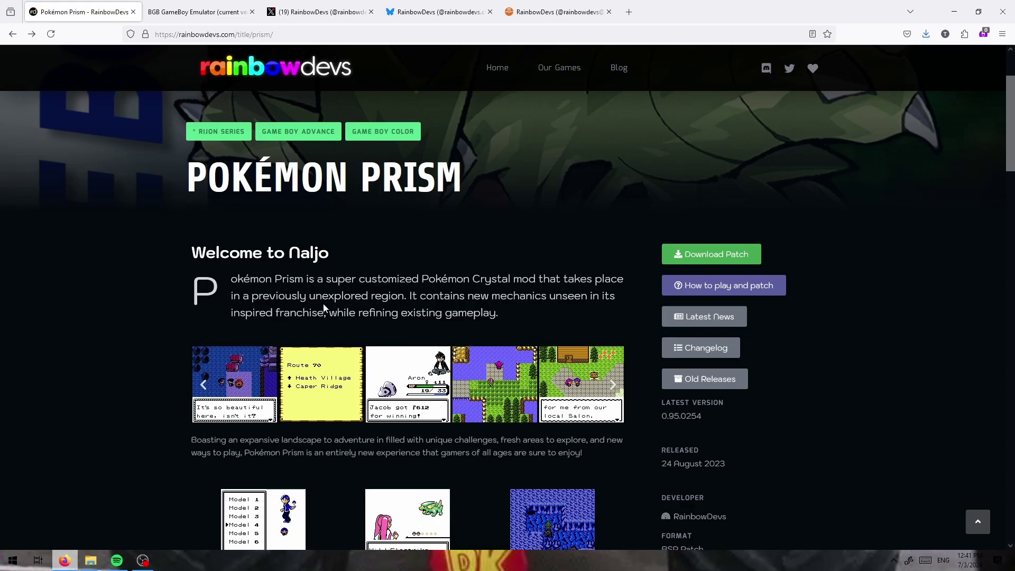
pyautogui.scroll(-3, 763, 449)
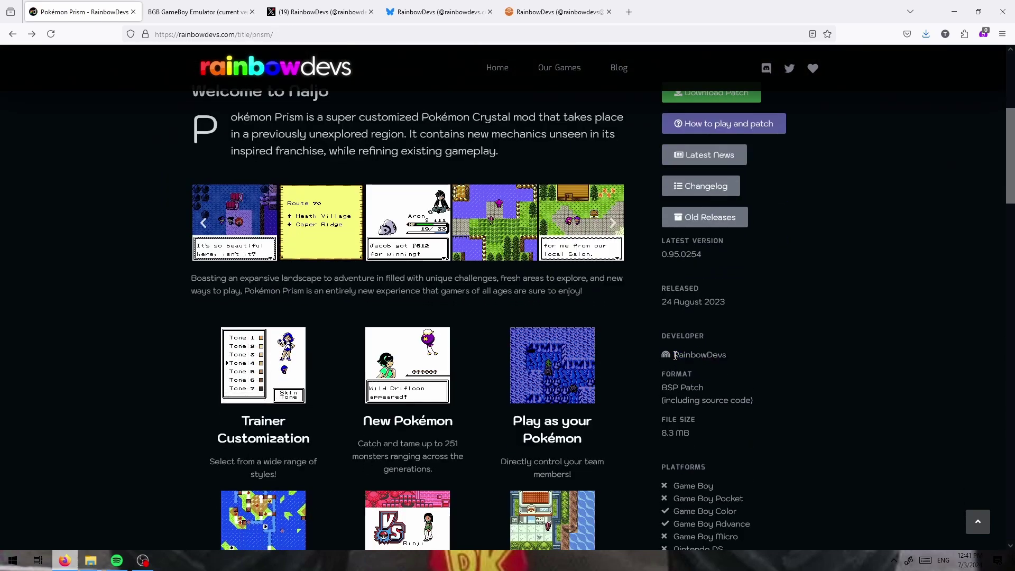
pyautogui.click(675, 355)
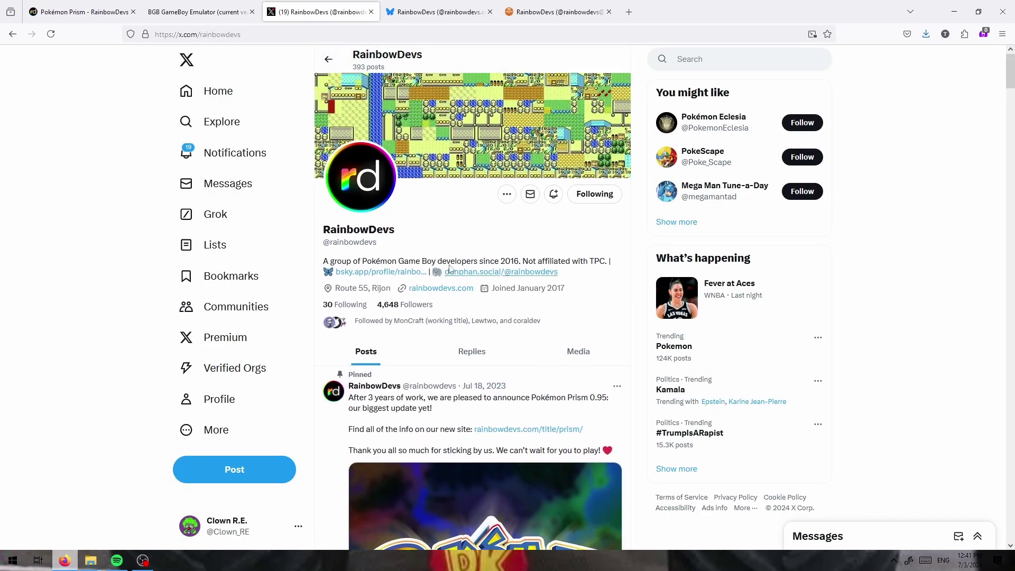
pyautogui.click(433, 11)
pyautogui.click(550, 12)
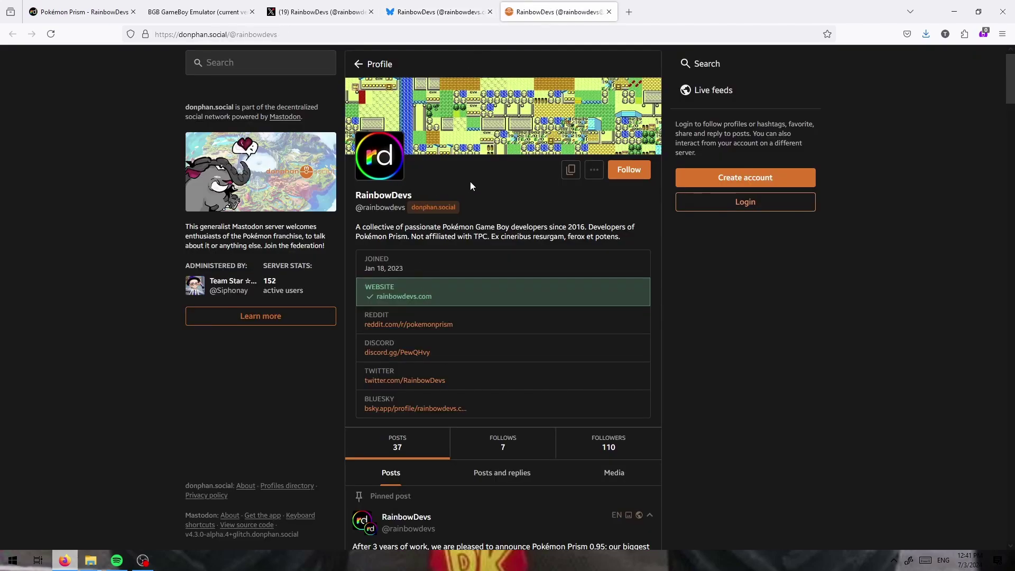
pyautogui.click(79, 11)
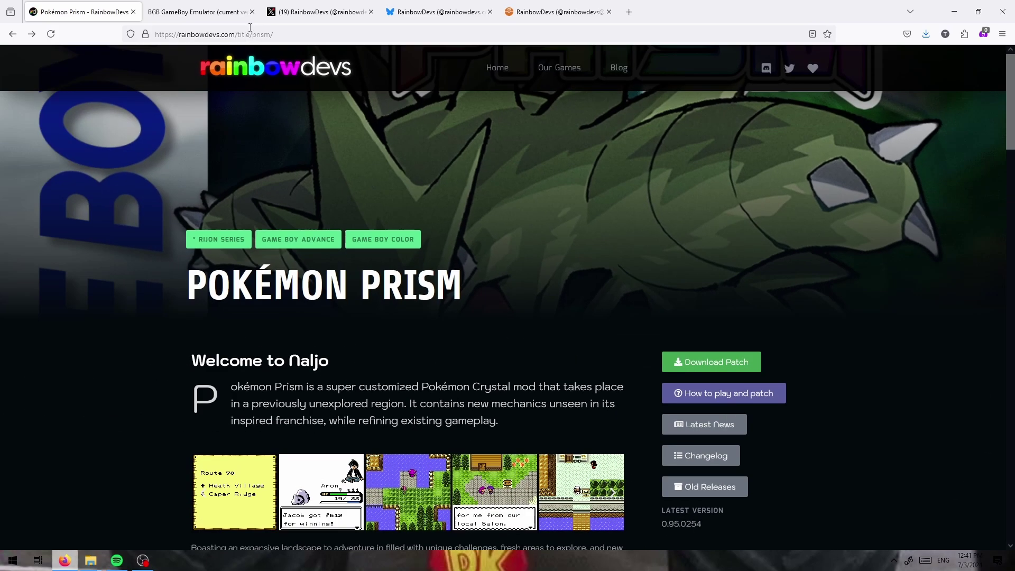
# Step: Browse the games listed under Our Work on the RainbowDevs home page
pyautogui.click(273, 72)
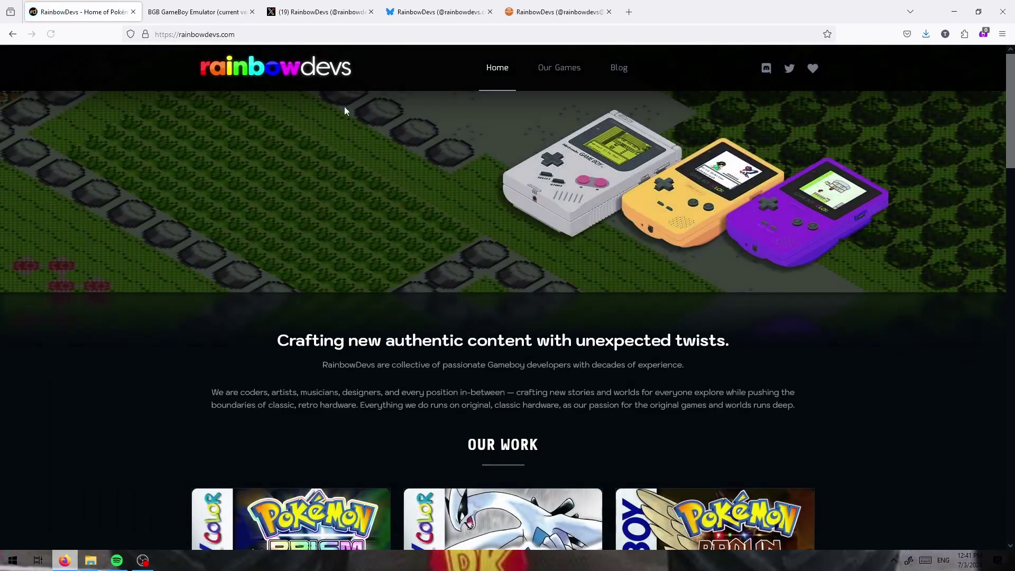
pyautogui.scroll(-4, 321, 387)
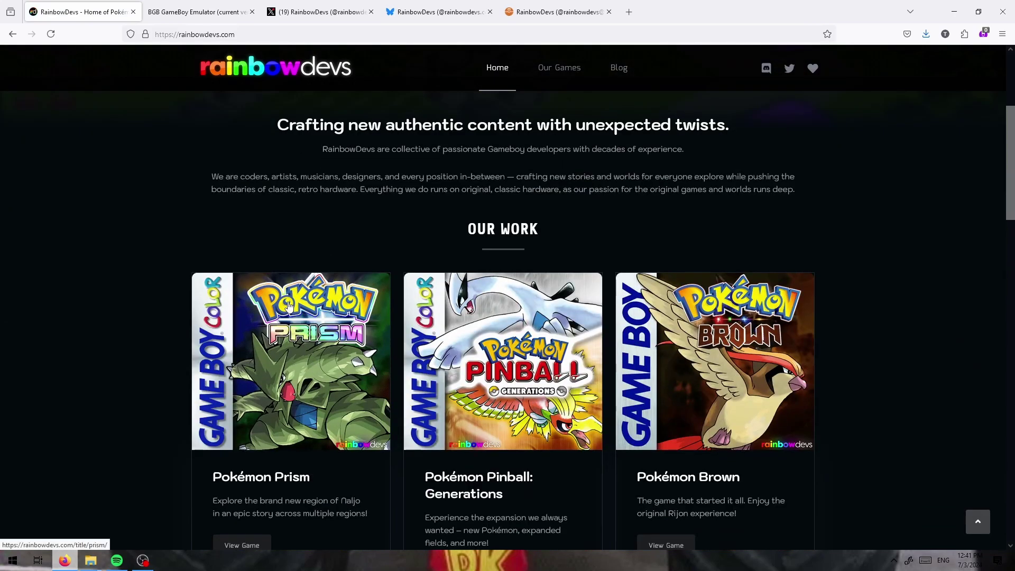
pyautogui.click(270, 346)
pyautogui.click(12, 34)
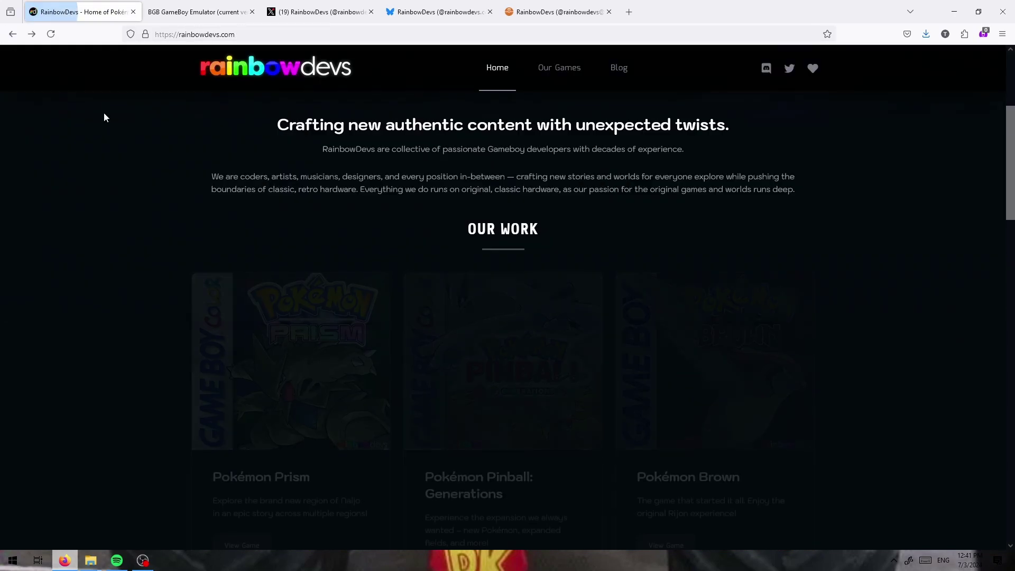
pyautogui.scroll(-5, 540, 371)
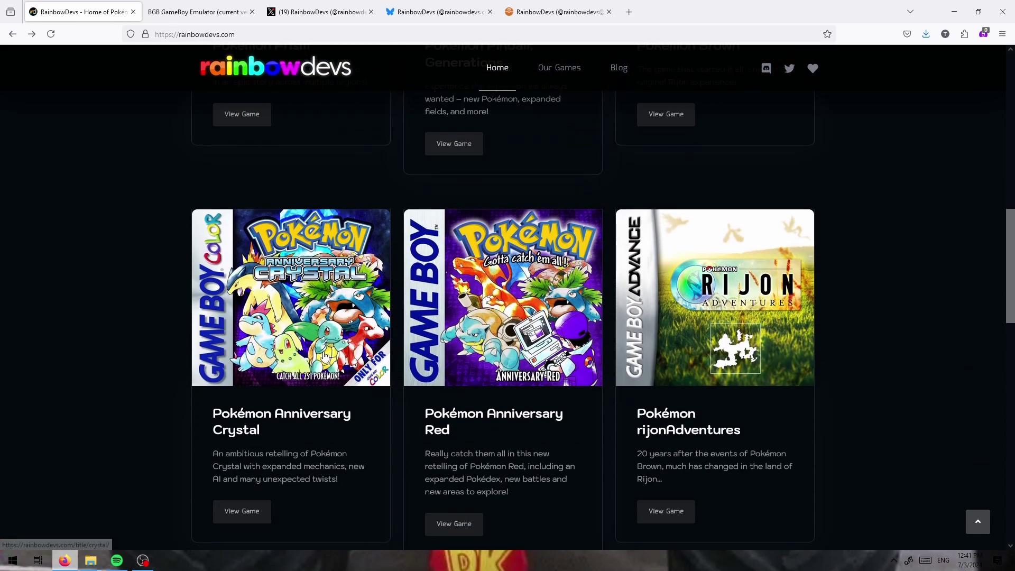
pyautogui.scroll(-5, 417, 256)
pyautogui.scroll(6, 275, 264)
pyautogui.scroll(8, 274, 265)
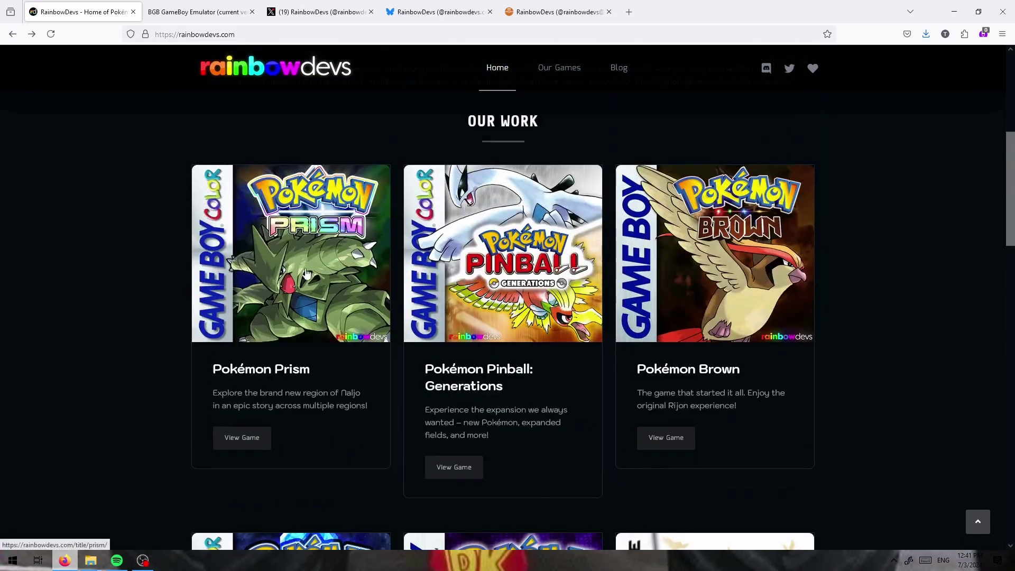
pyautogui.scroll(-3, 539, 440)
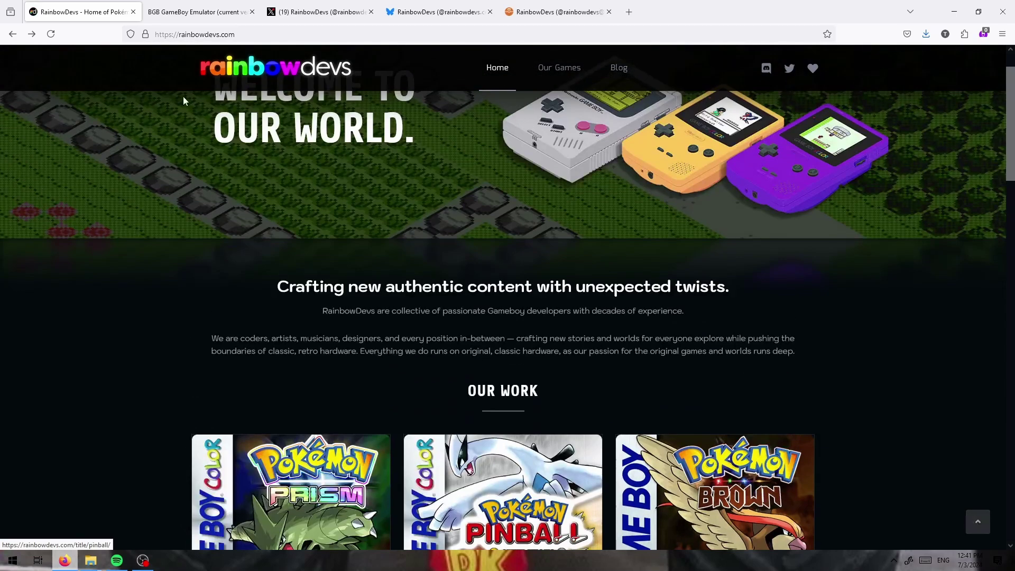
pyautogui.scroll(4, 491, 336)
# Step: Return to the Pokémon Prism page and open its guide on how to play and patch
pyautogui.click(24, 32)
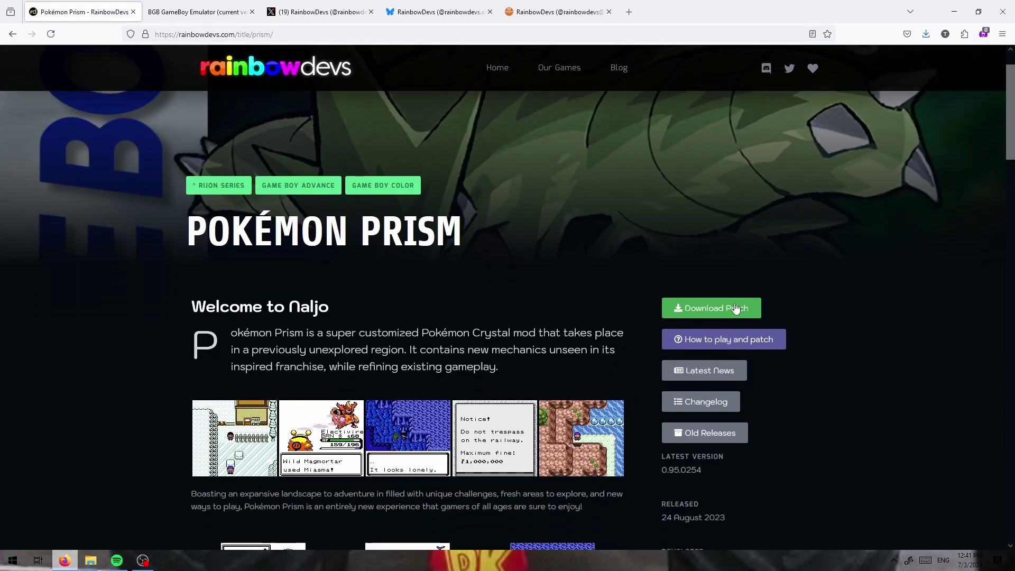
pyautogui.scroll(-4, 830, 326)
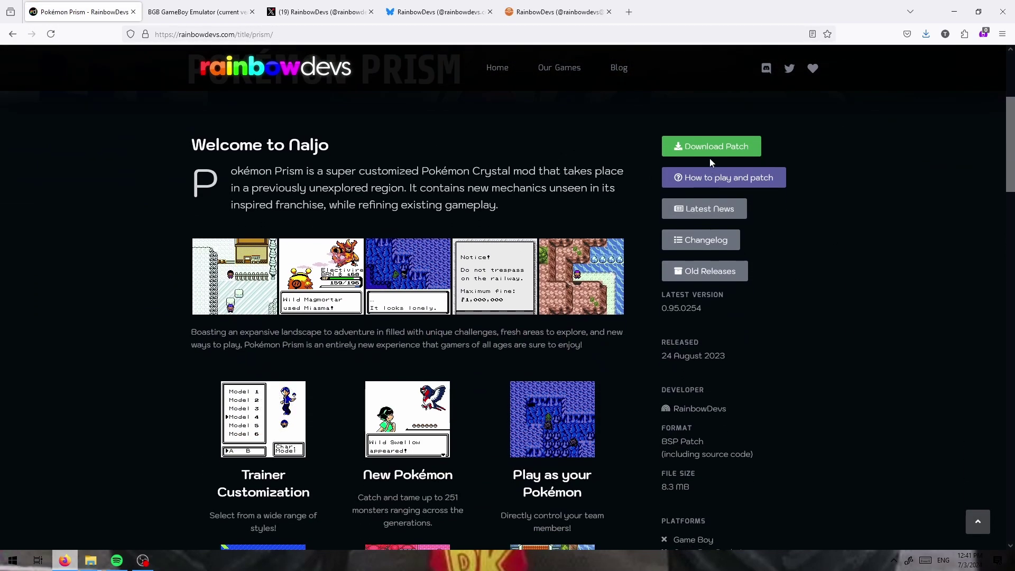
pyautogui.click(784, 179)
# Step: Read the Pokémon Prism setup notes and the New Game requirements for the emulator and English Pokémon Crystal ROM
pyautogui.scroll(-2, 373, 163)
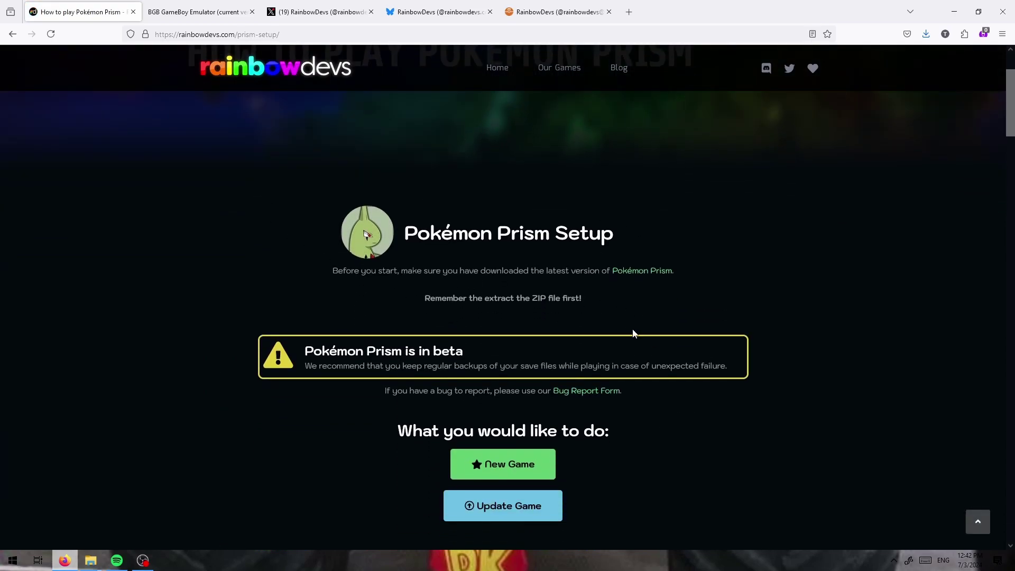
pyautogui.scroll(-3, 570, 376)
pyautogui.scroll(-2, 616, 299)
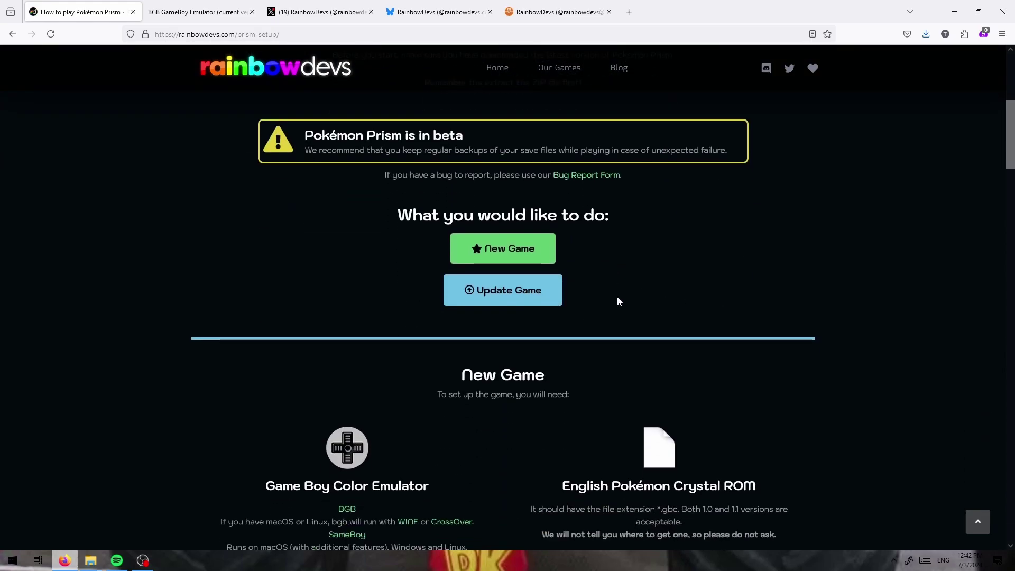
pyautogui.scroll(3, 624, 301)
pyautogui.scroll(1, 632, 301)
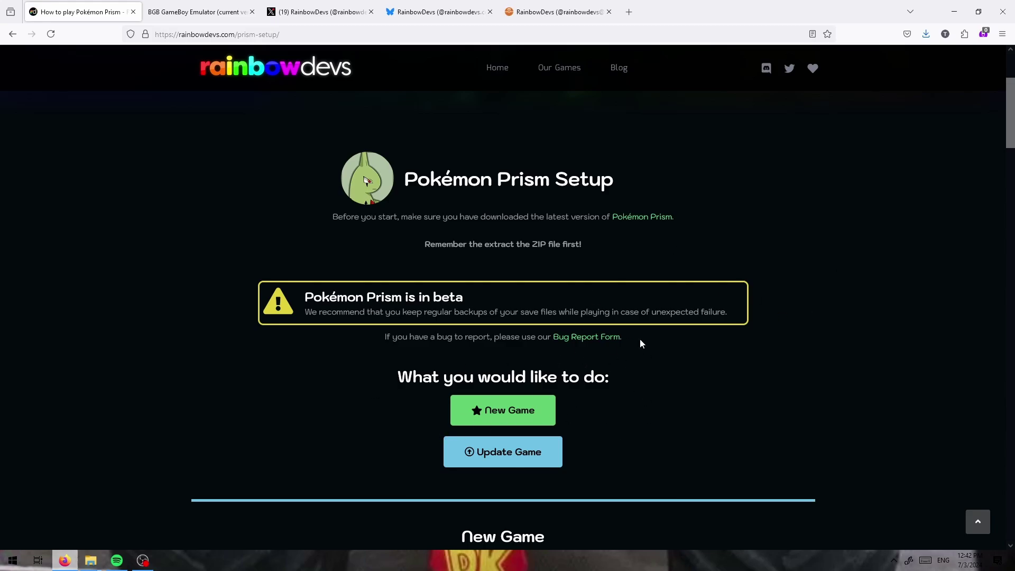
pyautogui.scroll(-7, 668, 371)
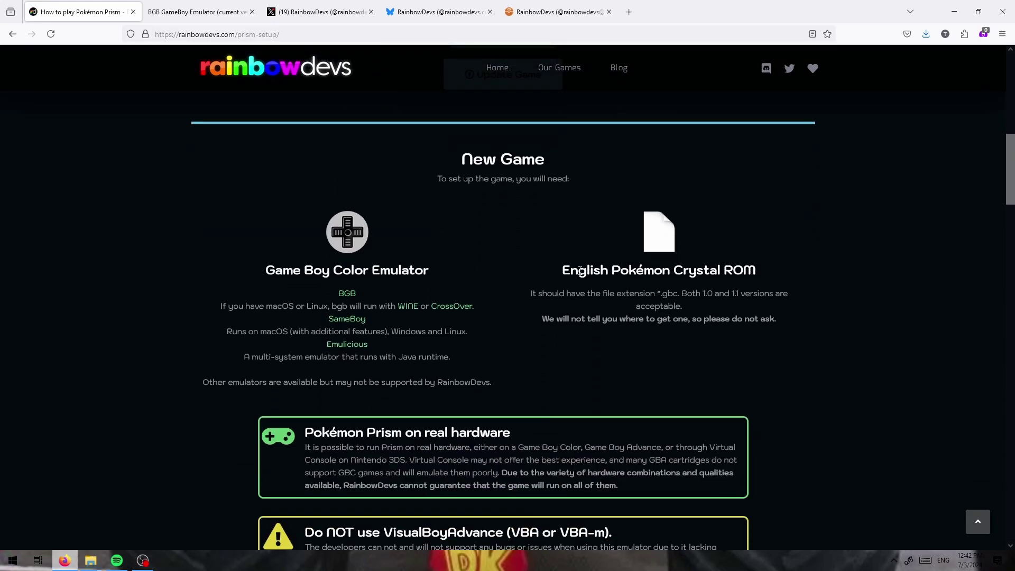
pyautogui.doubleClick(580, 271)
pyautogui.click(697, 270)
pyautogui.scroll(-5, 829, 390)
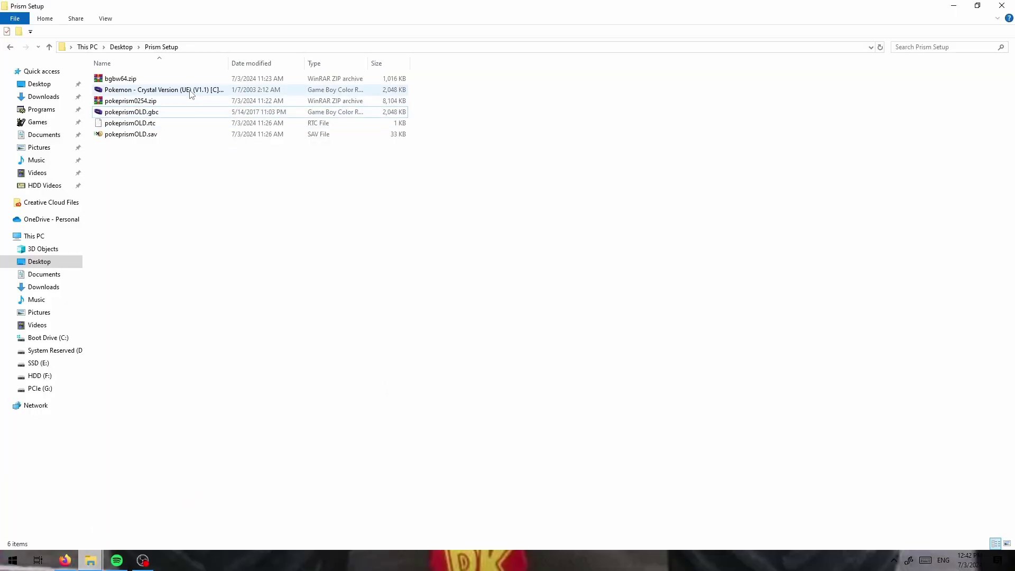
# Step: Extract pokeprism0254.zip into its own pokeprism0254 folder and select patcher_unified.htm inside it
pyautogui.click(186, 101)
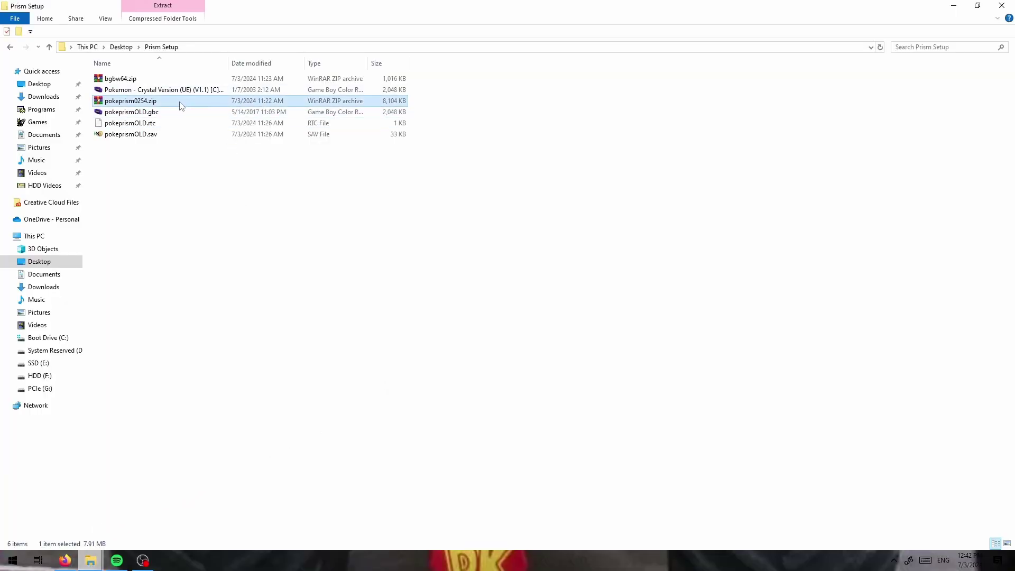
pyautogui.rightClick(167, 103)
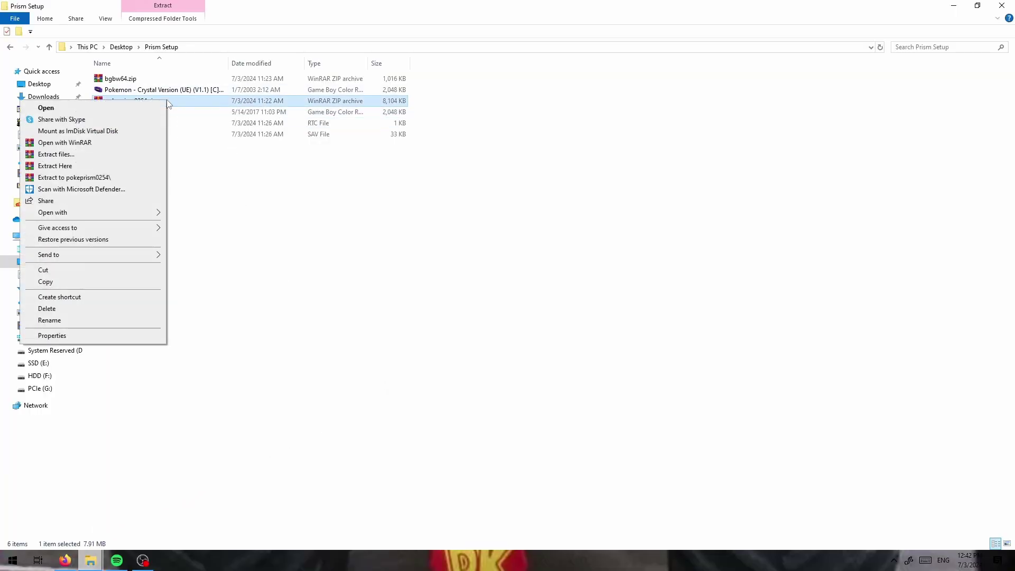
pyautogui.click(124, 178)
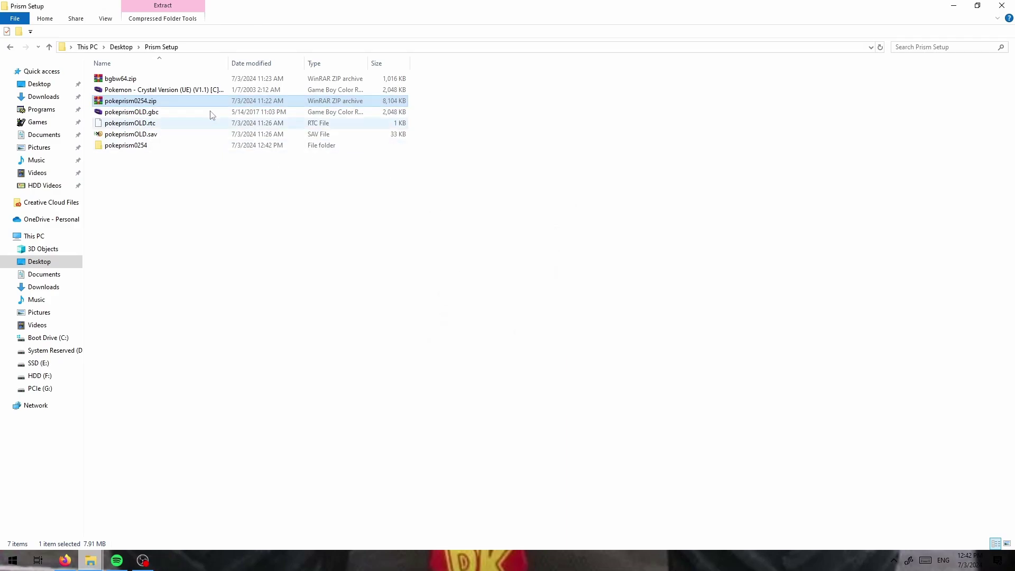
pyautogui.doubleClick(155, 146)
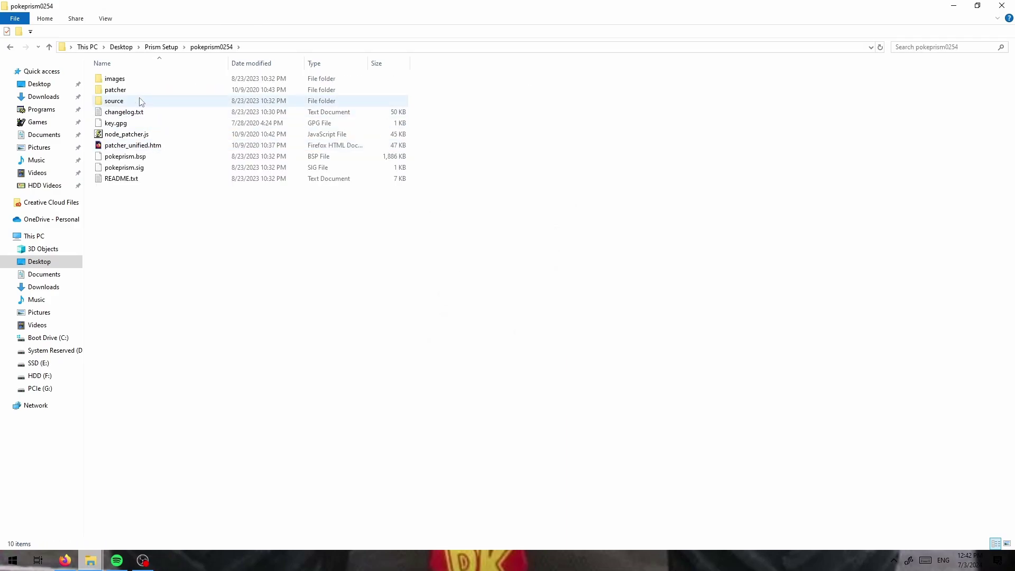
pyautogui.click(176, 145)
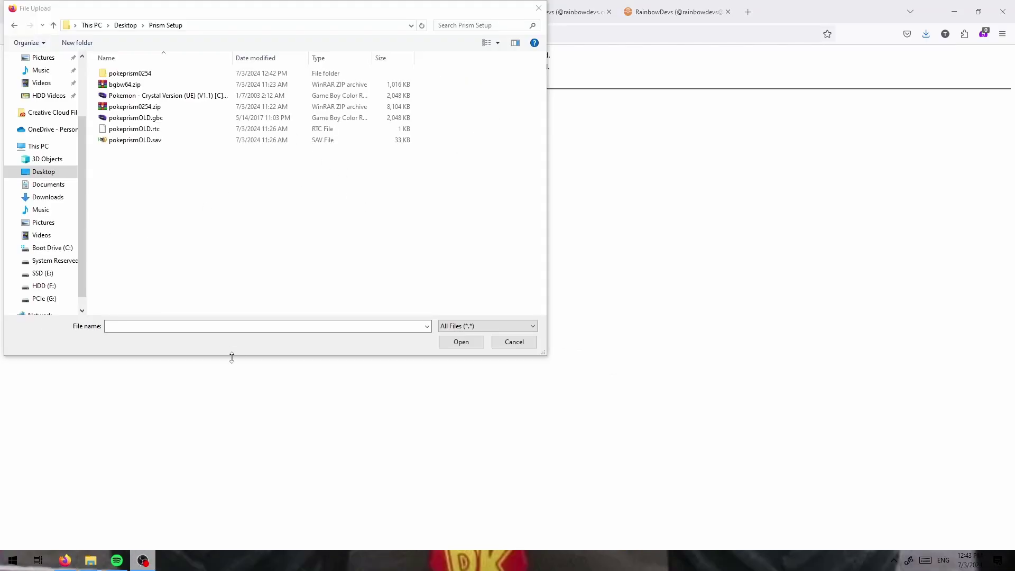
# Step: Load pokeprism.bsp as the patch file and the Pokemon - Crystal Version V1.1 .gbc ROM as the input file in the patcher
pyautogui.moveTo(233, 4); pyautogui.dragTo(495, 200)
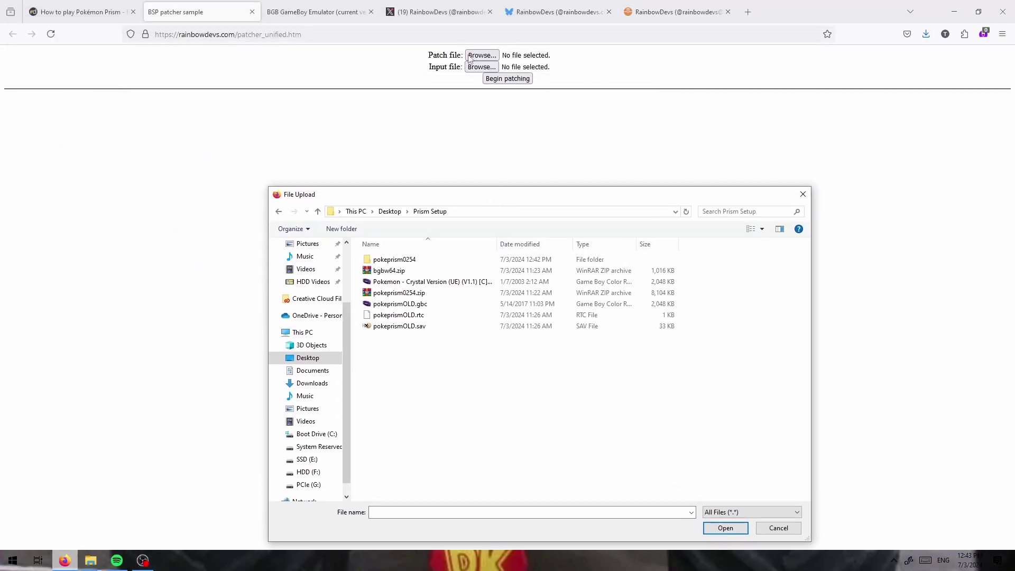
pyautogui.doubleClick(423, 259)
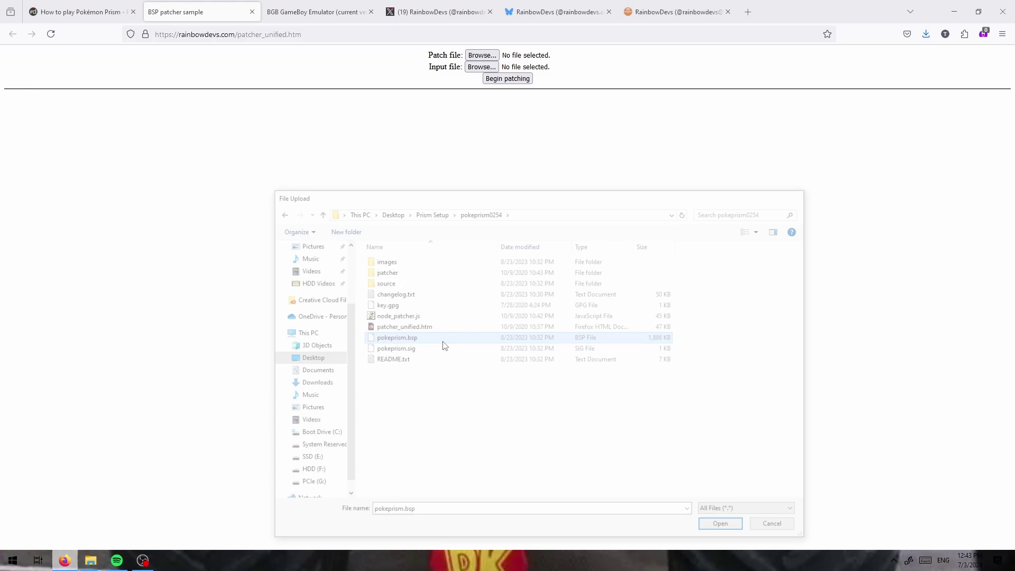
pyautogui.doubleClick(329, 305)
pyautogui.click(480, 67)
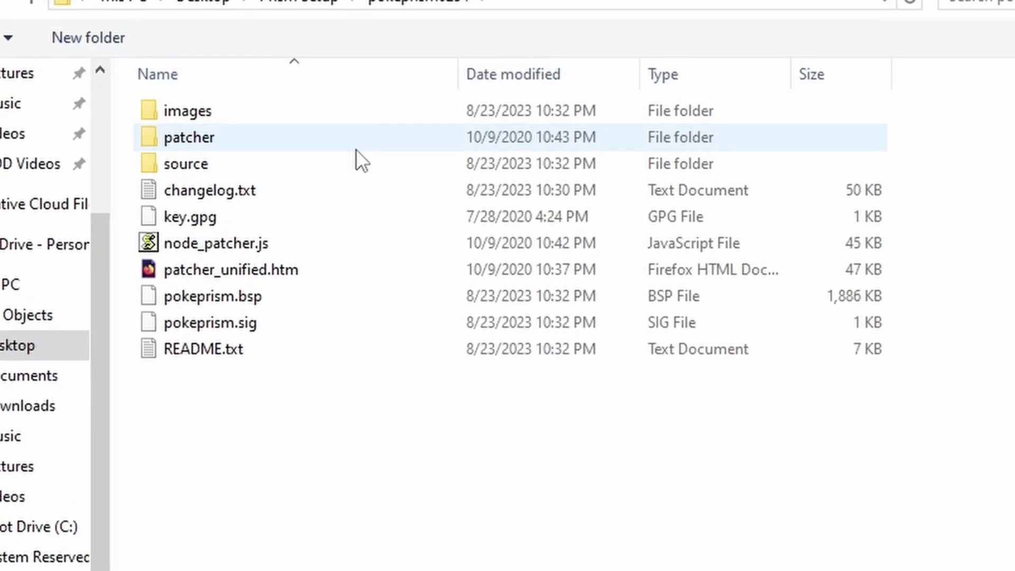
pyautogui.click(290, 4)
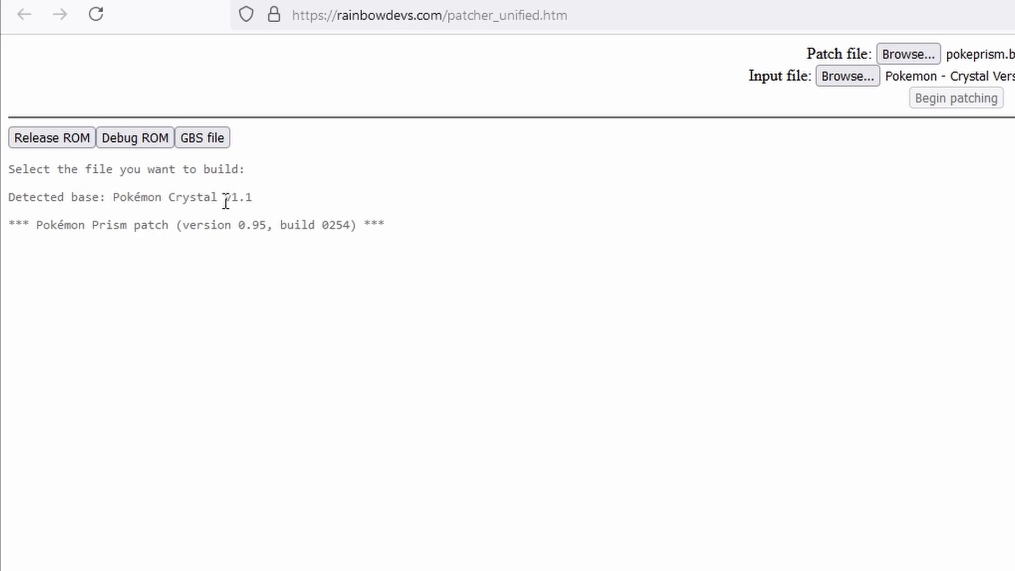
# Step: Build the Release ROM and download the patched game file
pyautogui.click(68, 141)
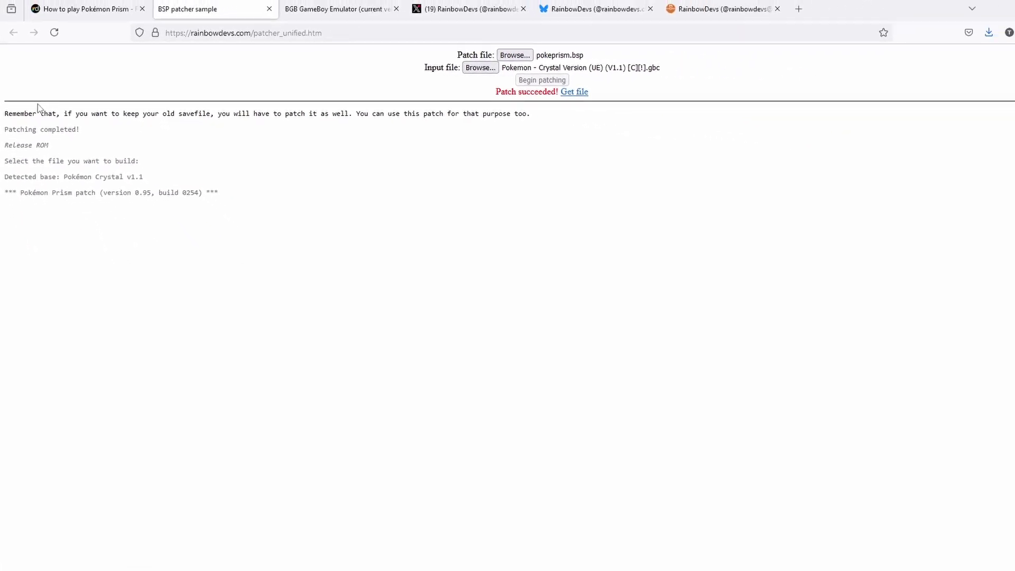
pyautogui.click(543, 91)
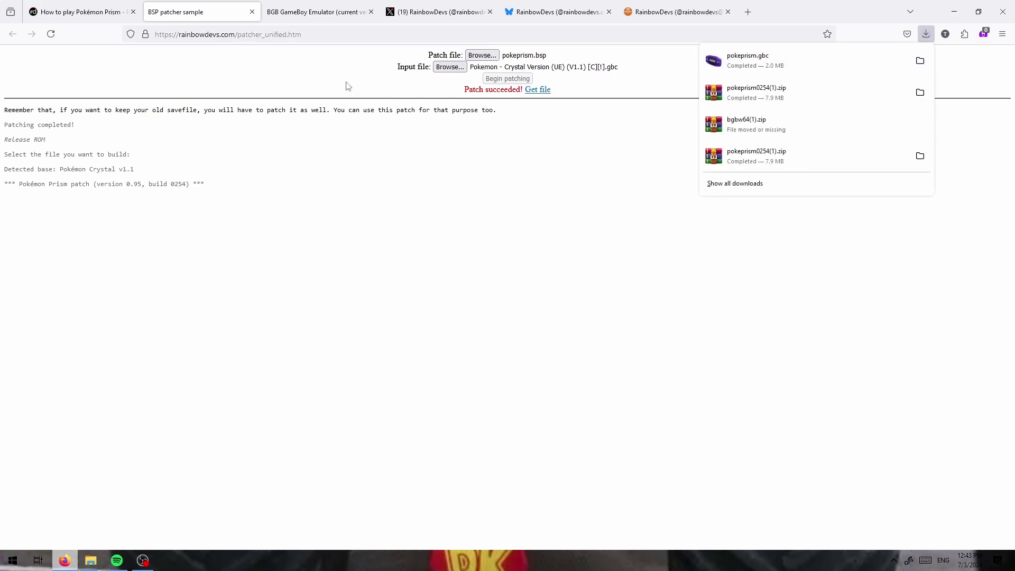
# Step: Check the BGB homepage and the setup guide's recommended Game Boy Color emulators and compatibility notes
pyautogui.click(314, 5)
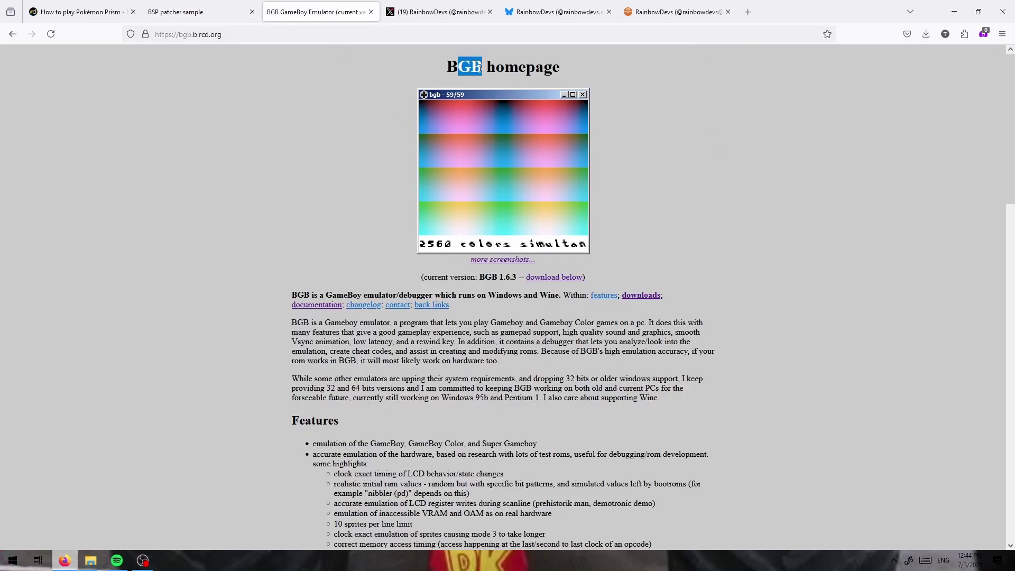
pyautogui.click(80, 12)
pyautogui.scroll(5, 337, 256)
pyautogui.scroll(3, 336, 256)
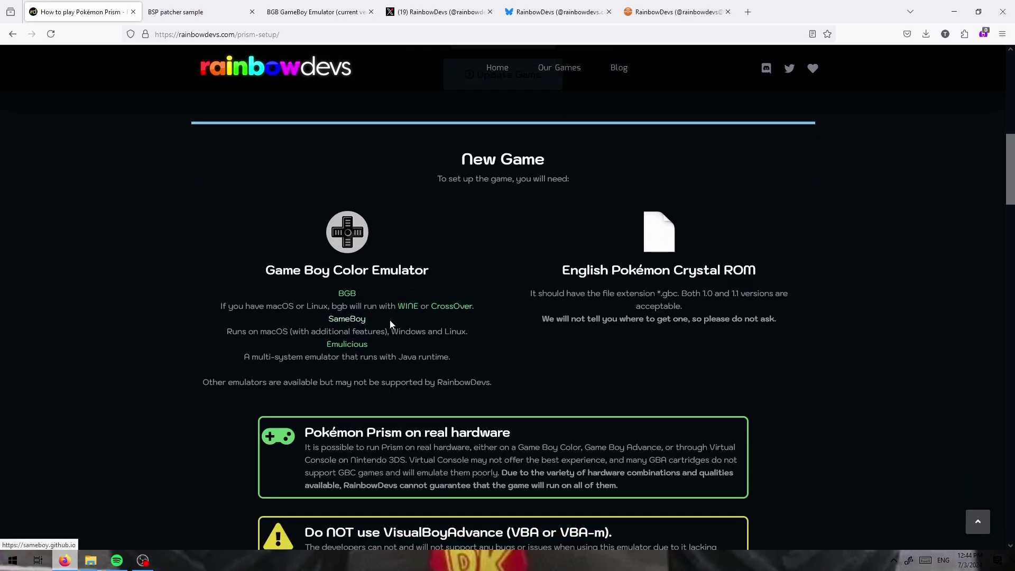
pyautogui.doubleClick(288, 332)
pyautogui.click(264, 331)
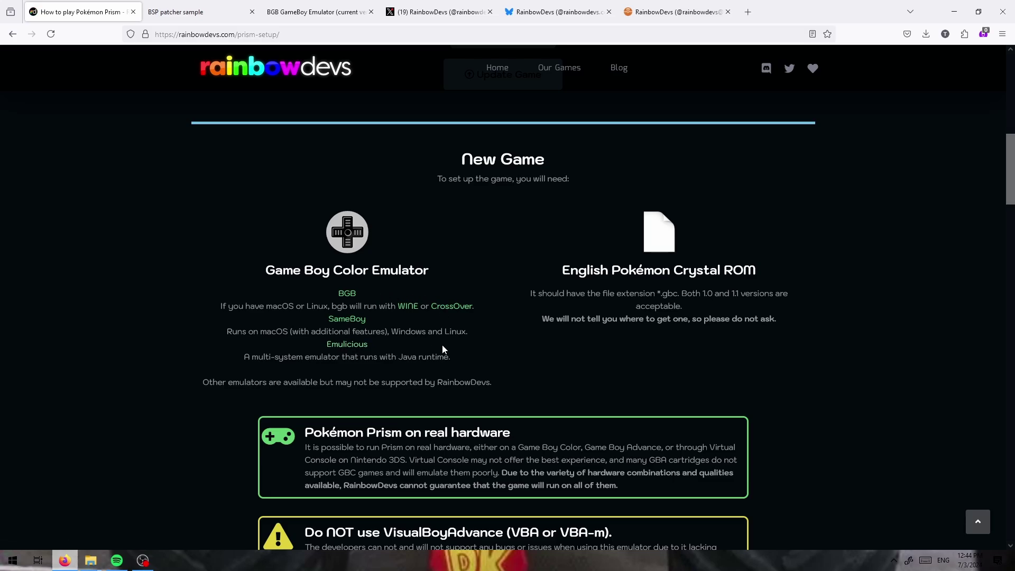
pyautogui.scroll(-5, 326, 347)
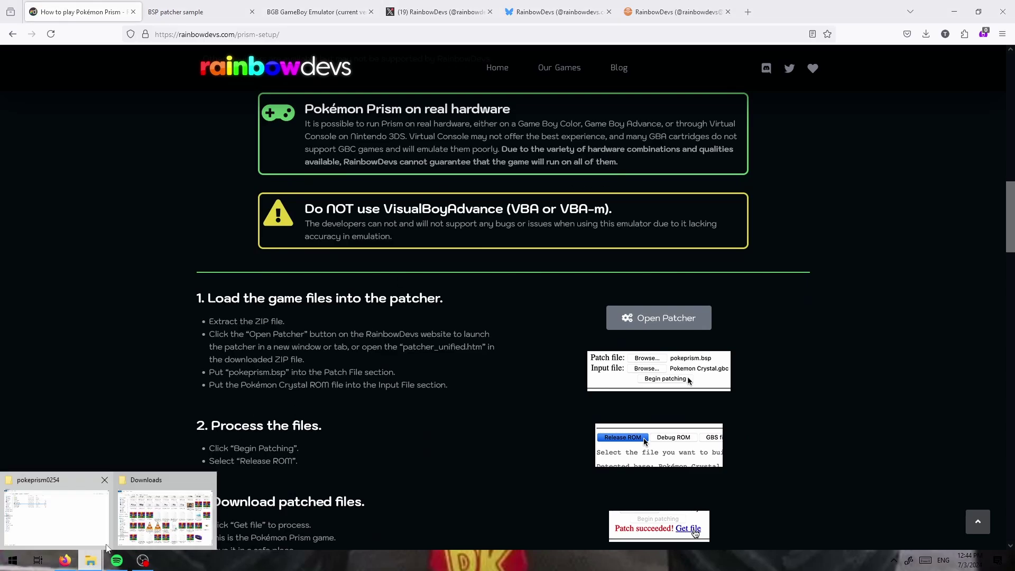
# Step: Extract bgbw64.zip into its own bgbw64 folder inside Prism Setup and launch the BGB emulator from it
pyautogui.click(91, 523)
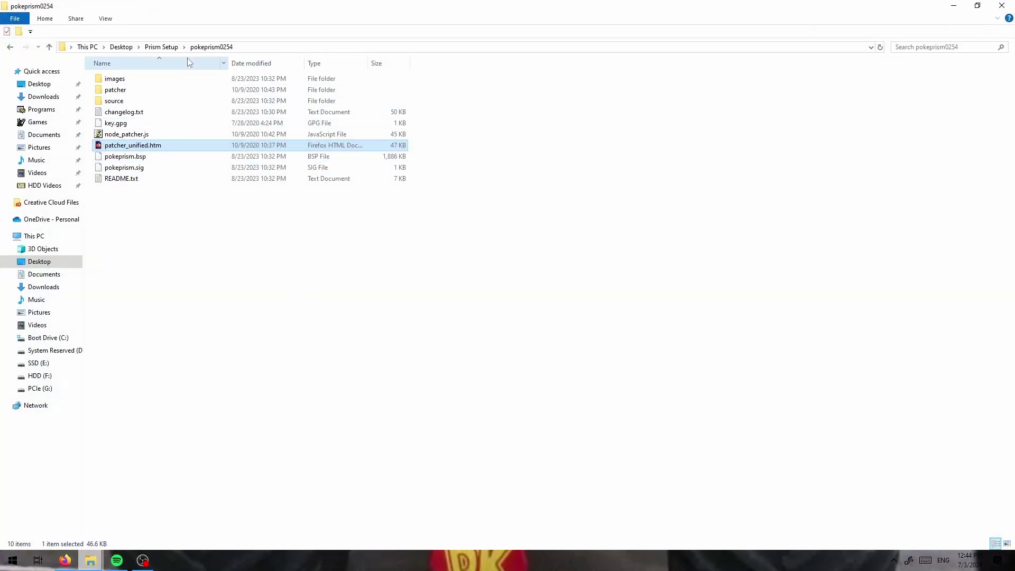
pyautogui.click(161, 46)
pyautogui.click(156, 90)
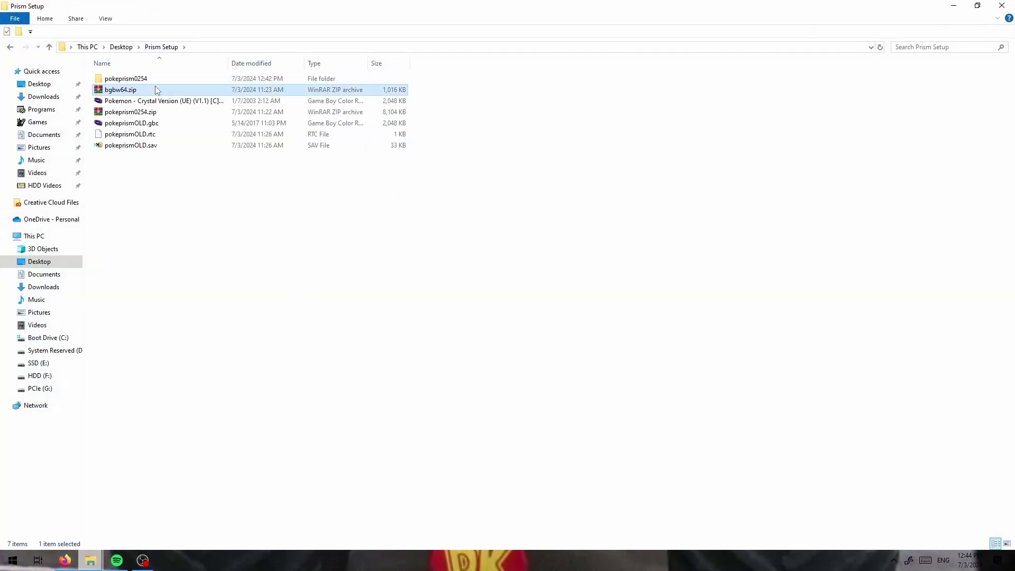
pyautogui.rightClick(154, 88)
pyautogui.click(112, 167)
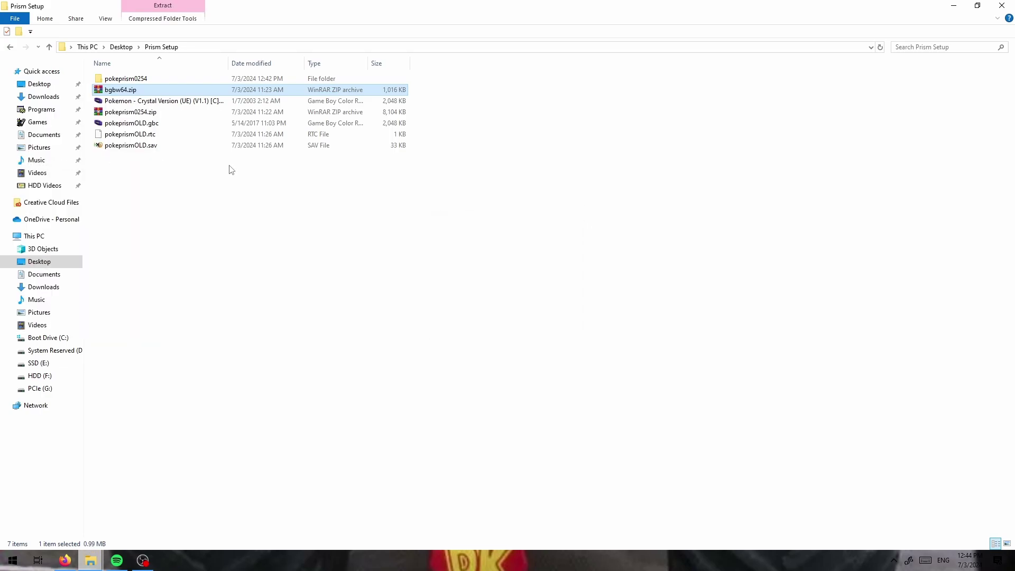
pyautogui.doubleClick(233, 79)
pyautogui.doubleClick(233, 102)
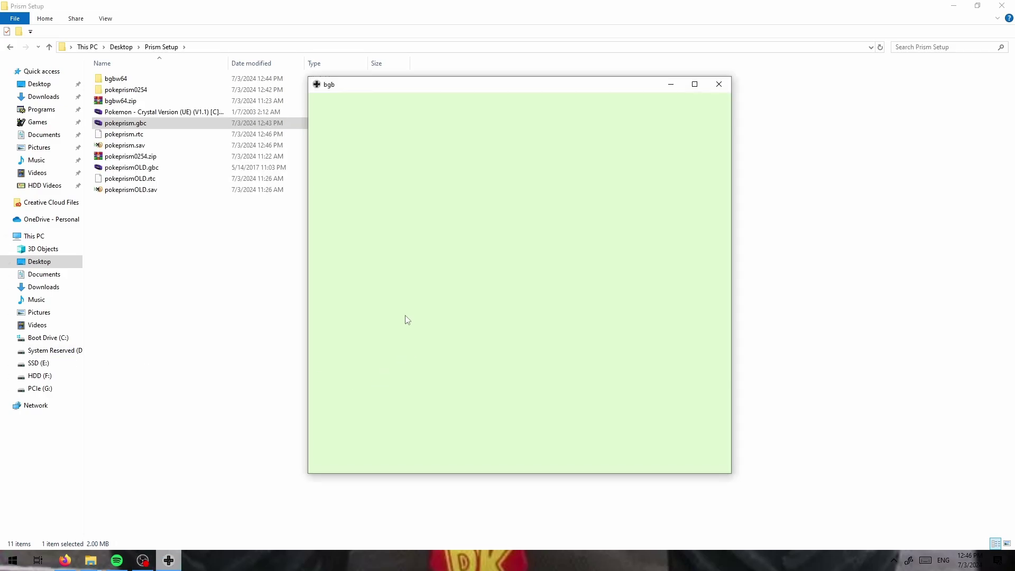
# Step: Load pokeprism.gbc in BGB, check the game version on the main menu, and close the emulator
pyautogui.rightClick(405, 315)
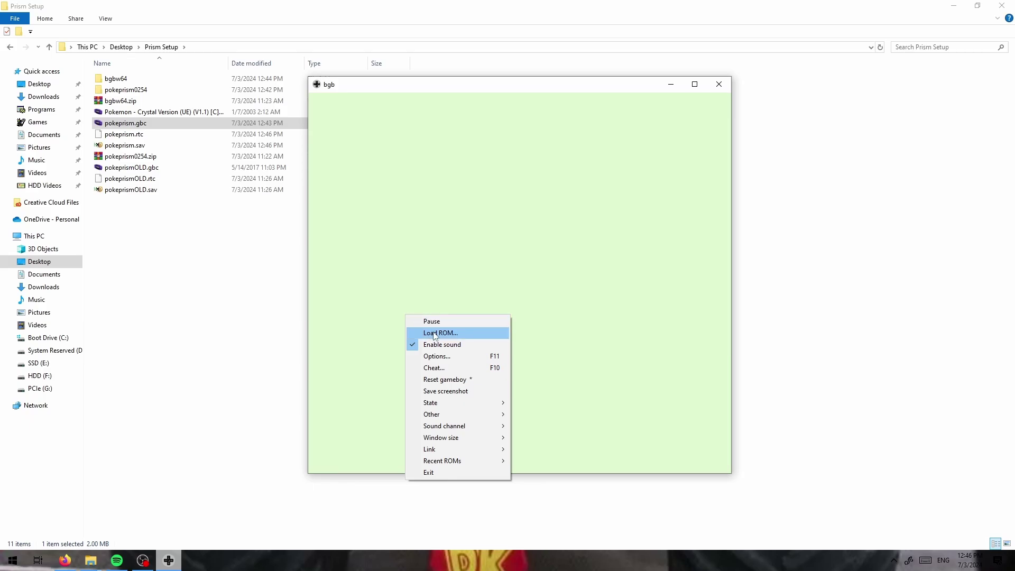
pyautogui.moveTo(126, 123); pyautogui.dragTo(442, 202)
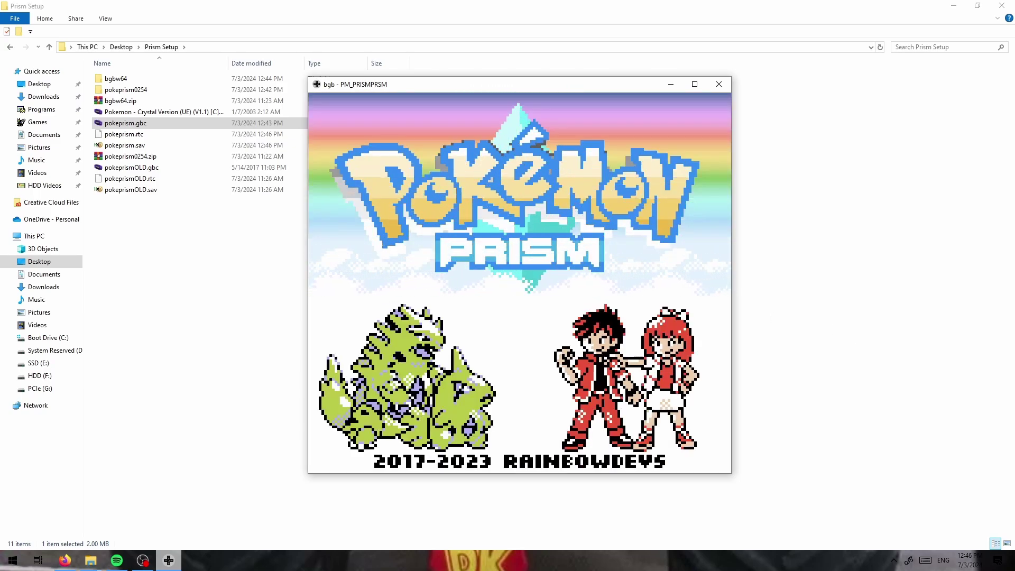
pyautogui.press('Return')
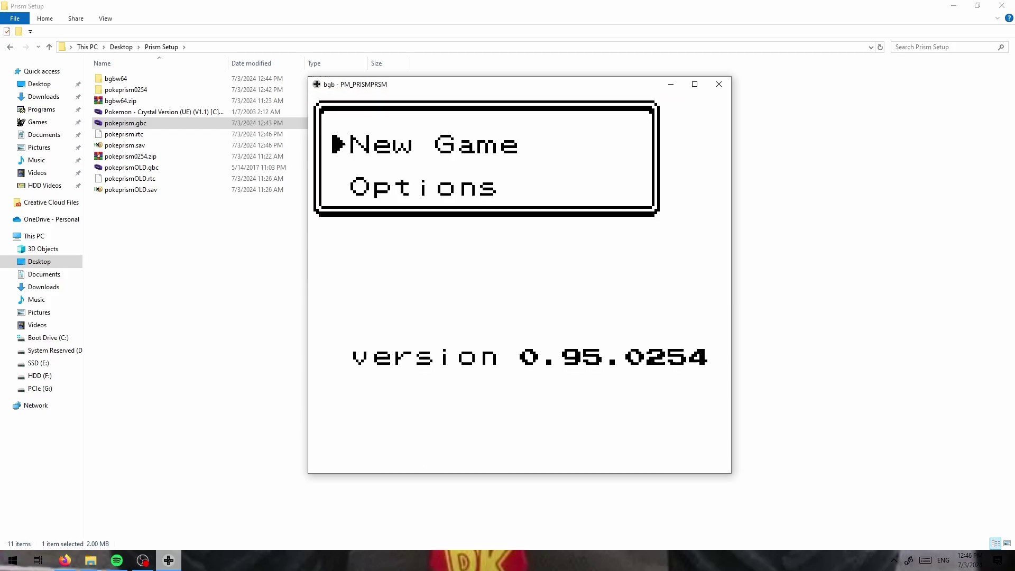
pyautogui.press('Escape')
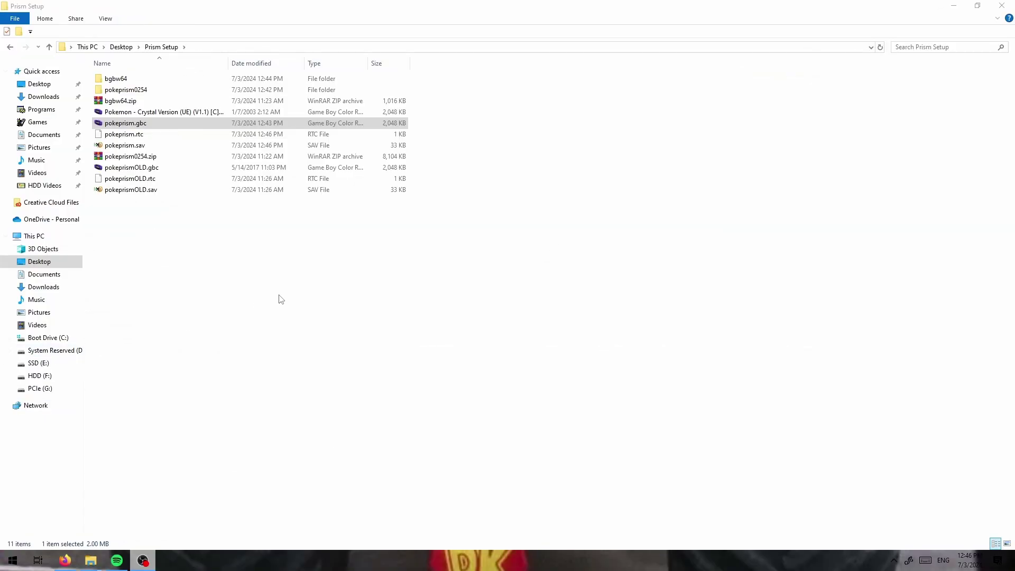
# Step: Run pokeprismOLD.gbc in mGBA, check the old game's version and build on the main menu, and close it
pyautogui.click(277, 294)
pyautogui.doubleClick(213, 167)
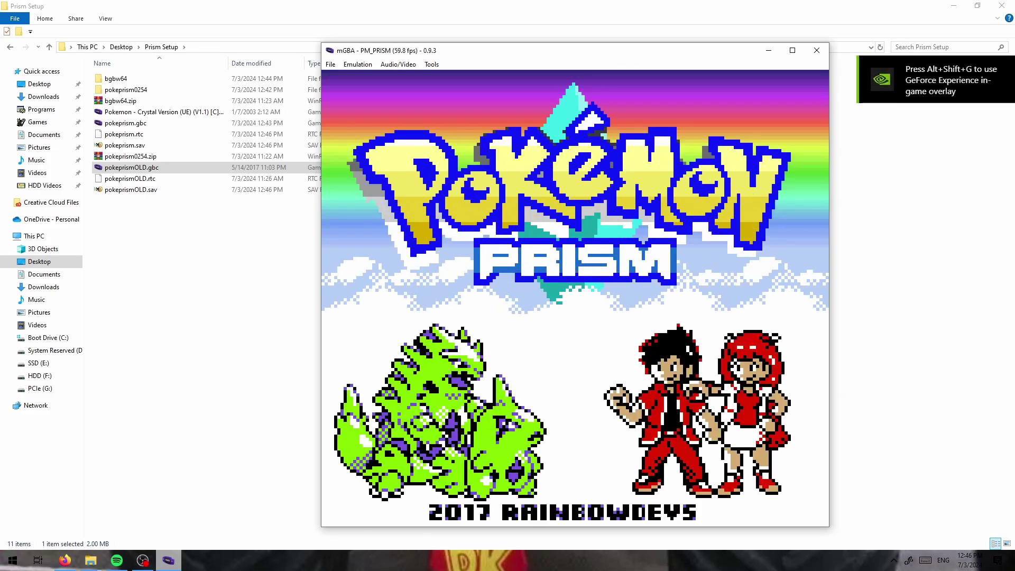
pyautogui.press('Return')
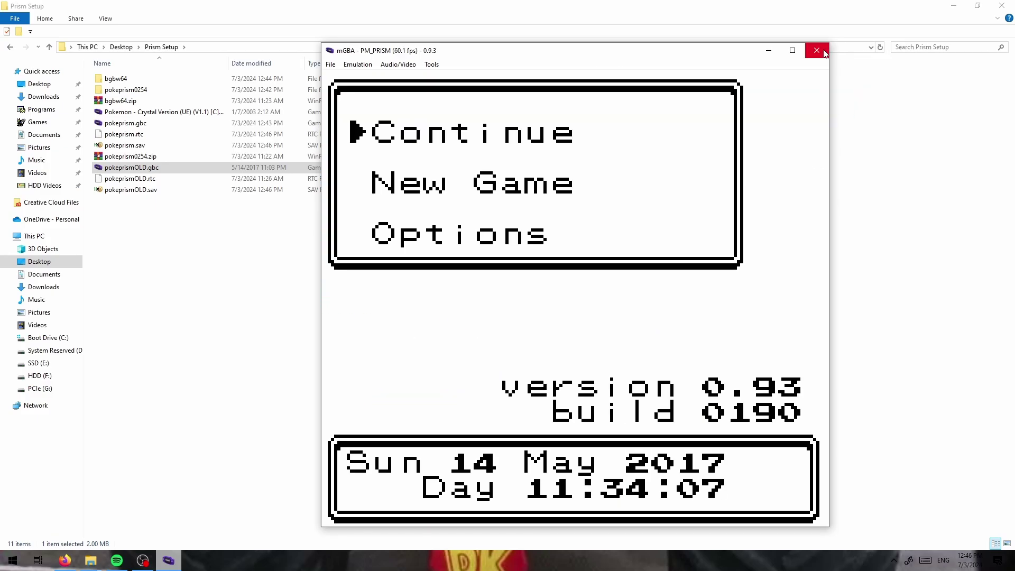
pyautogui.click(816, 51)
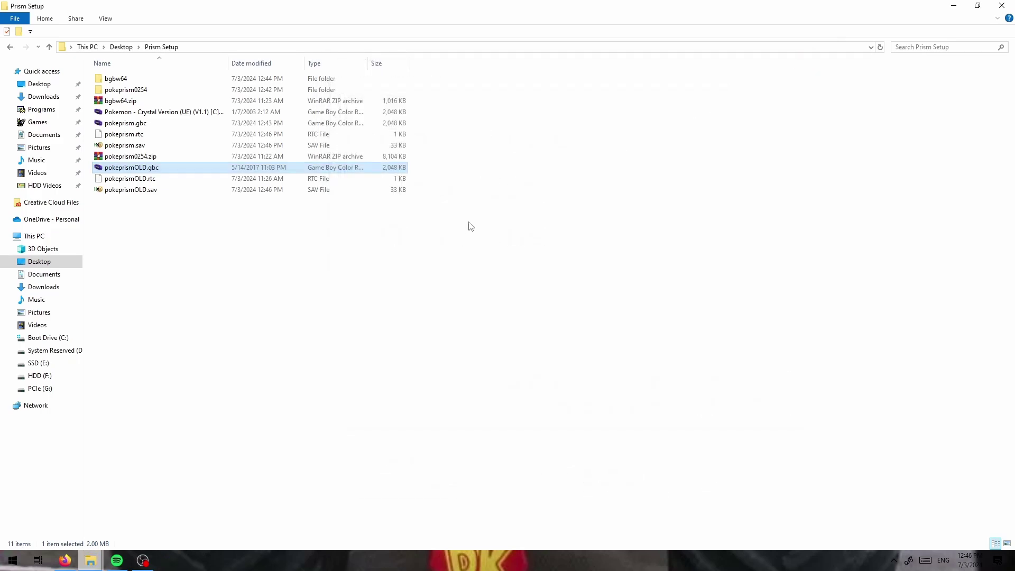
# Step: Switch to the BSP patcher in Firefox and load pokeprismOLD.sav as the input file, keeping pokeprism.bsp as the patch file
pyautogui.click(269, 189)
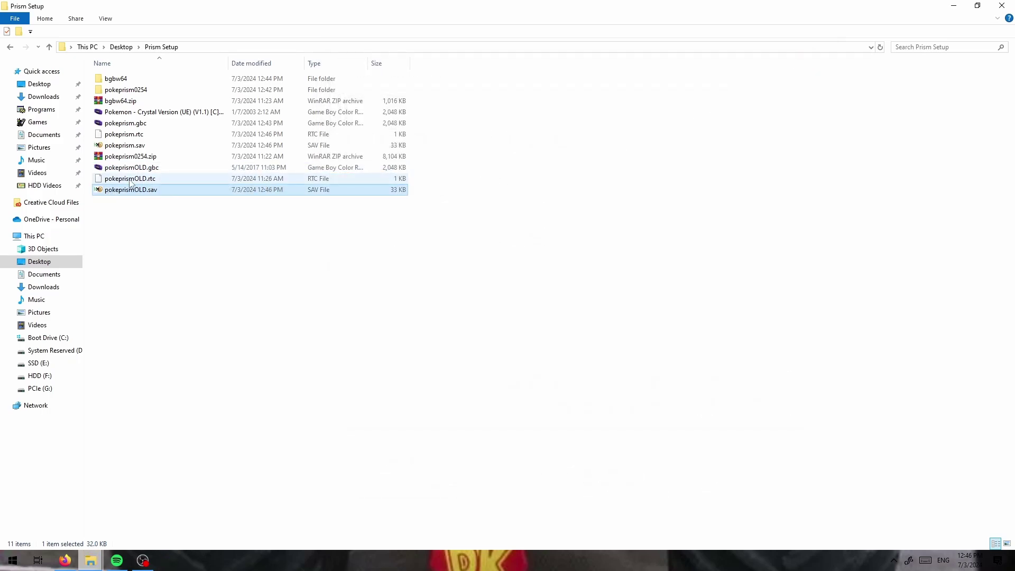
pyautogui.click(64, 560)
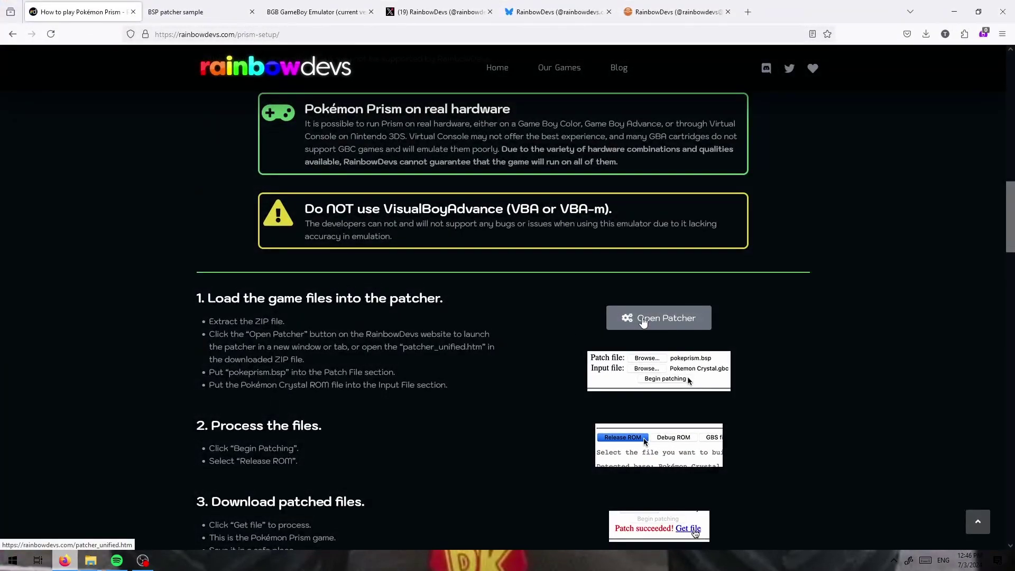
pyautogui.click(344, 7)
pyautogui.click(250, 4)
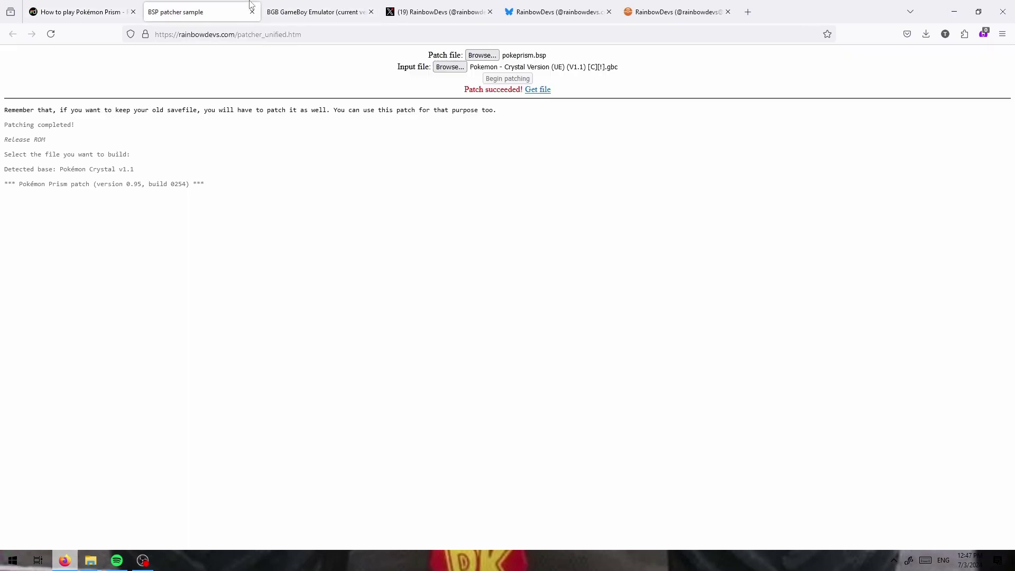
pyautogui.click(482, 56)
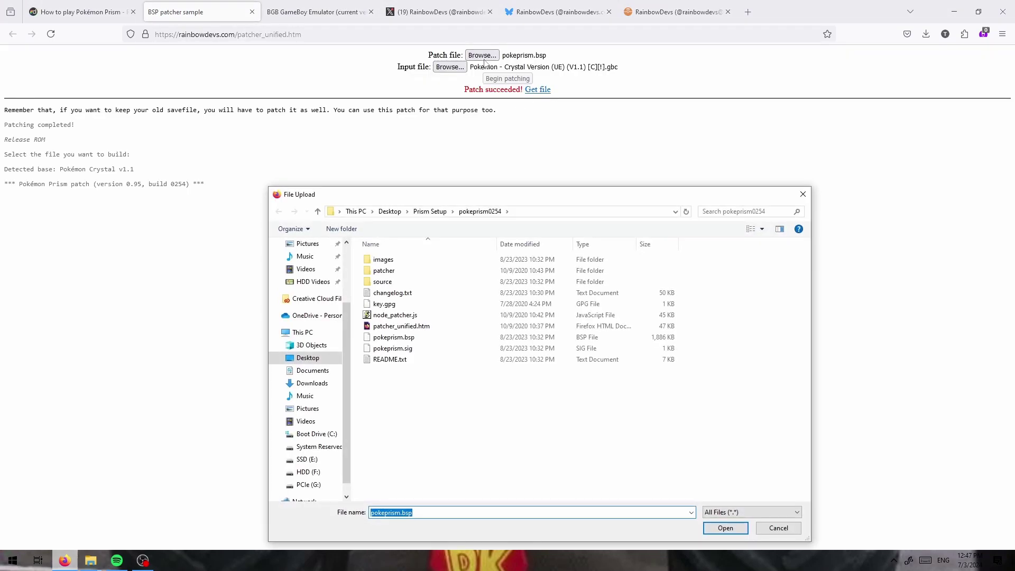
pyautogui.click(802, 194)
pyautogui.click(450, 67)
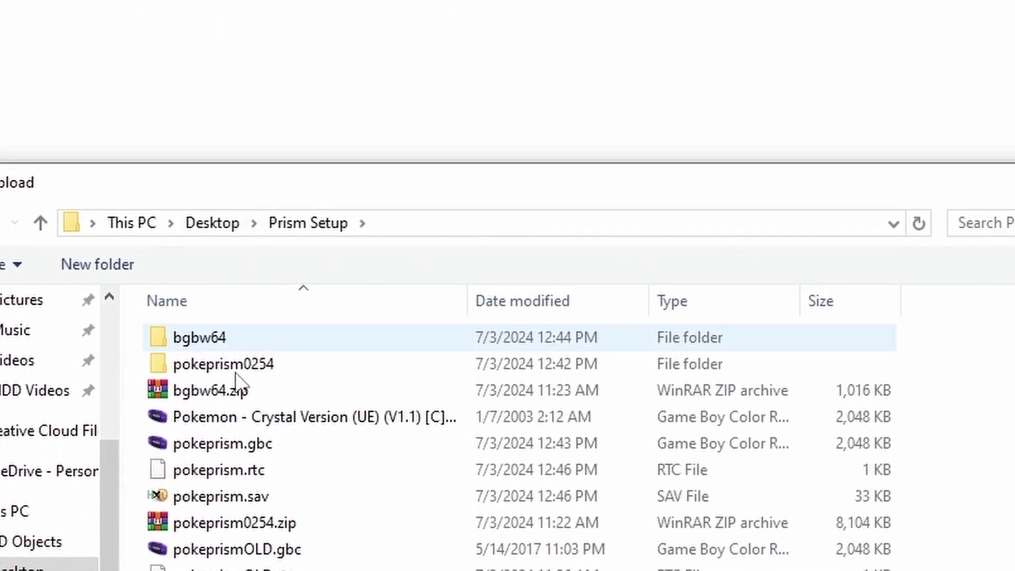
pyautogui.doubleClick(291, 491)
# Step: Reload the patcher page, begin patching pokeprismOLD.sav, and read the savefile prompt
pyautogui.click(507, 78)
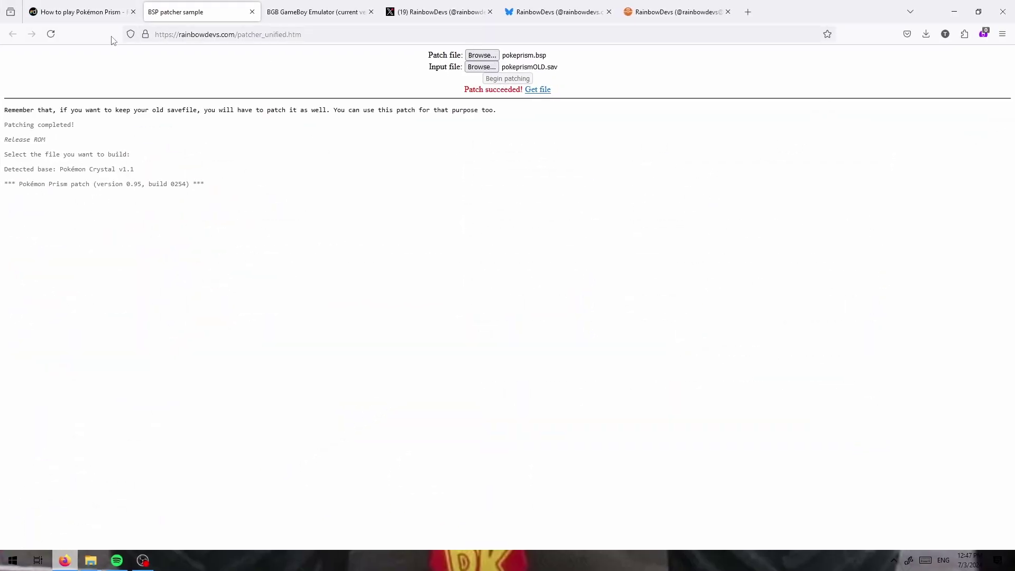
pyautogui.press('F5')
pyautogui.click(504, 78)
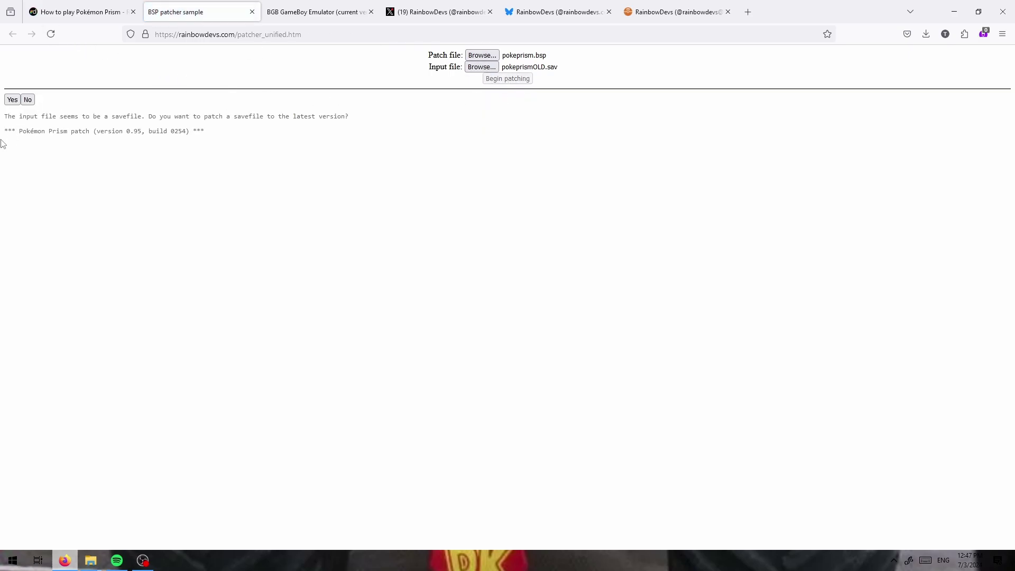
pyautogui.moveTo(13, 115); pyautogui.dragTo(330, 118)
pyautogui.click(100, 115)
pyautogui.click(335, 119)
# Step: Make a backup copy of pokeprismOLD.sav in the Prism Setup folder in File Explorer
pyautogui.moveTo(91, 560)
pyautogui.click(98, 531)
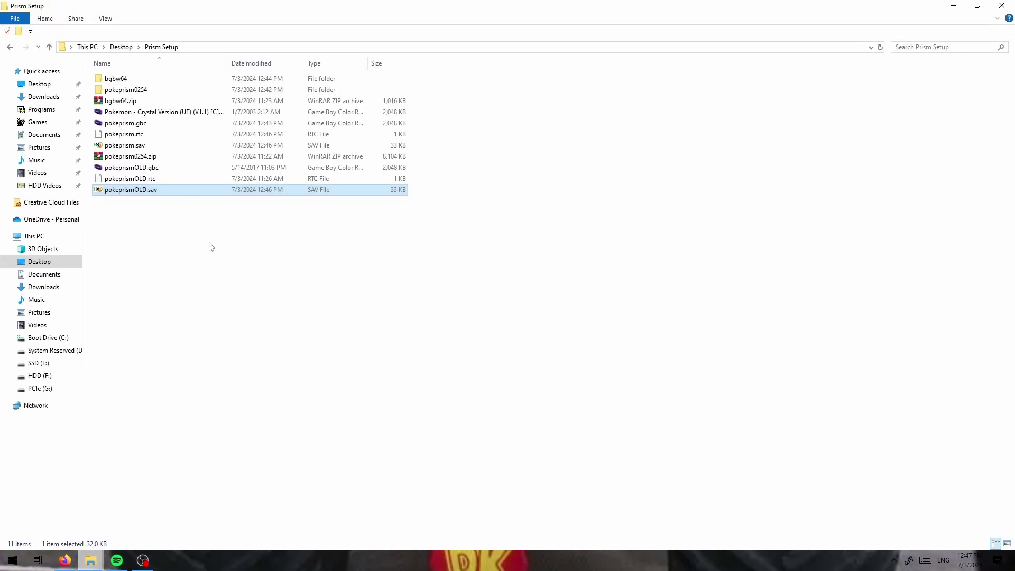
pyautogui.press('F2')
pyautogui.click(266, 314)
pyautogui.hotkey('ctrl', 'v')
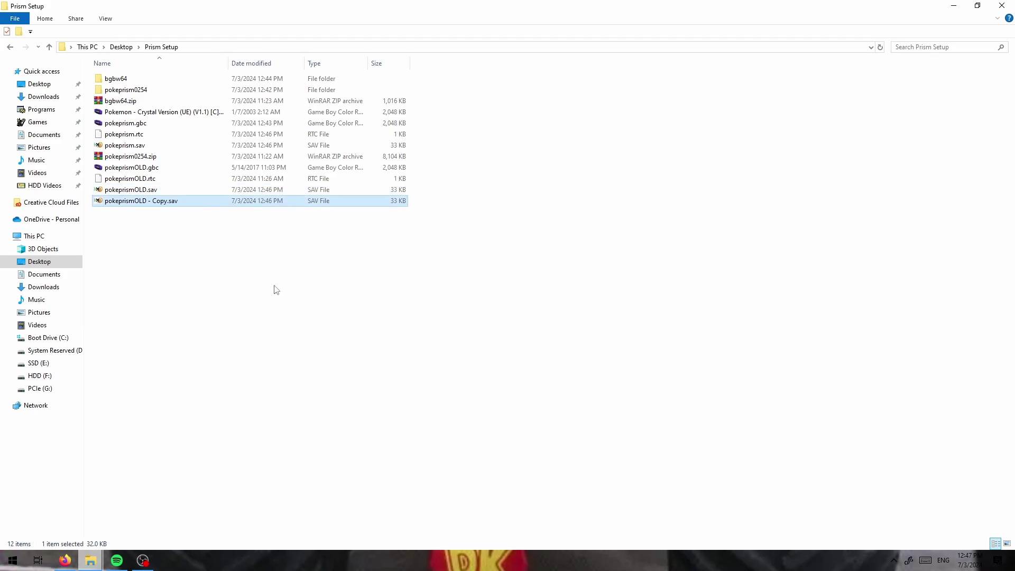
pyautogui.click(274, 287)
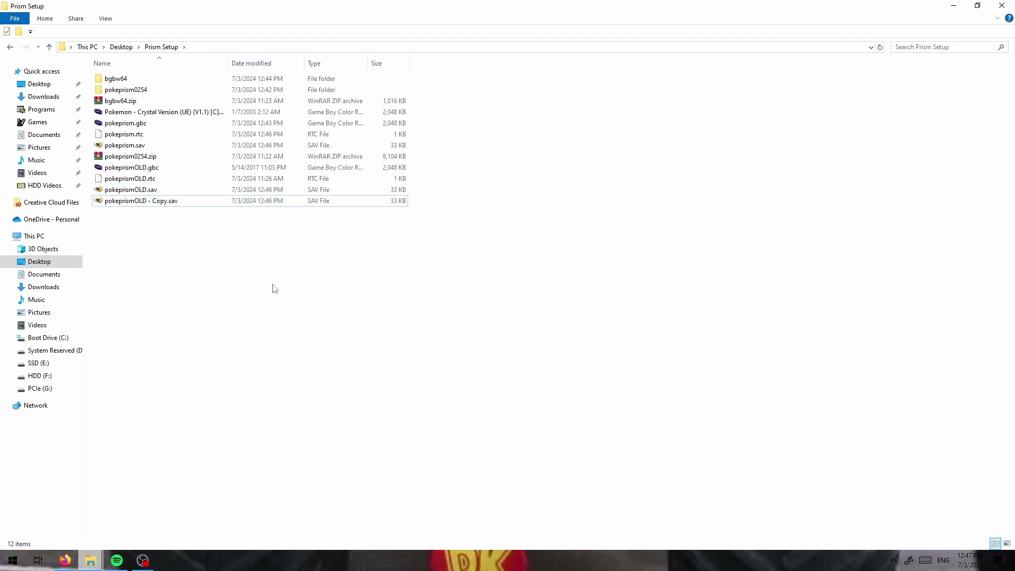
# Step: Run pokeprismOLD.gbc in mGBA and continue its existing save
pyautogui.doubleClick(191, 169)
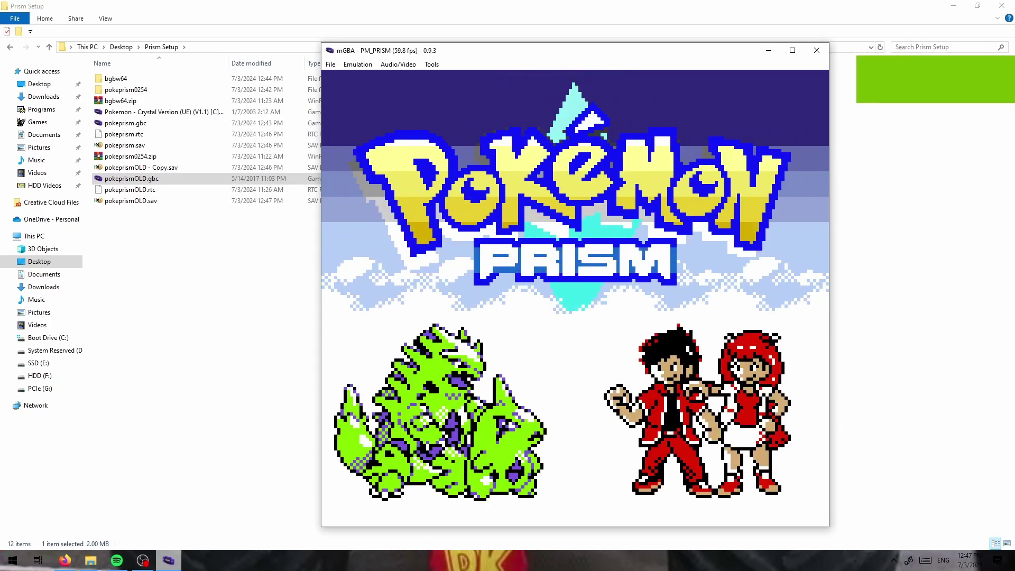
pyautogui.press('Return')
pyautogui.press('x')
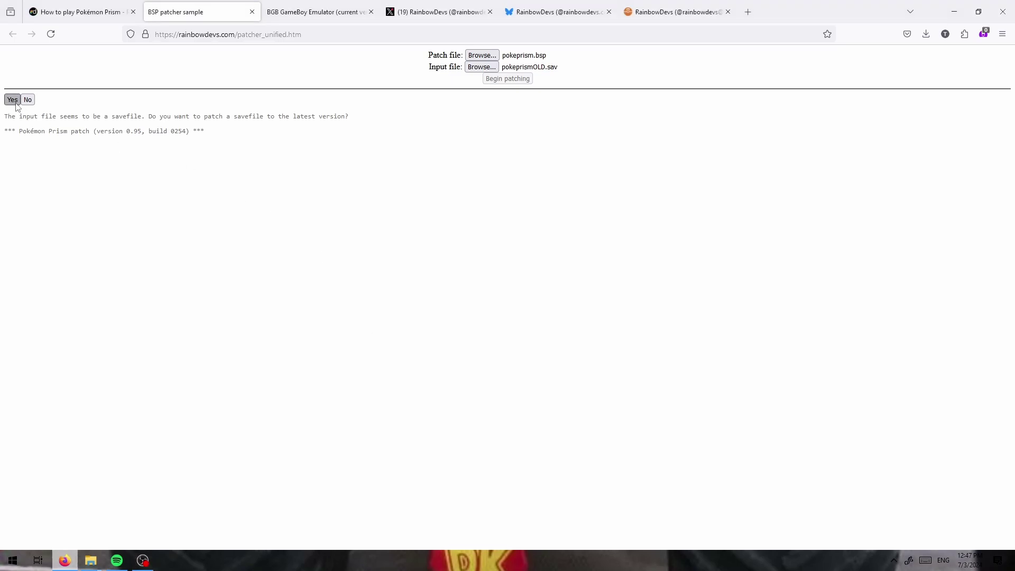
# Step: Agree to patch the savefile to the current build in the Firefox patcher and download the patched save
pyautogui.click(12, 100)
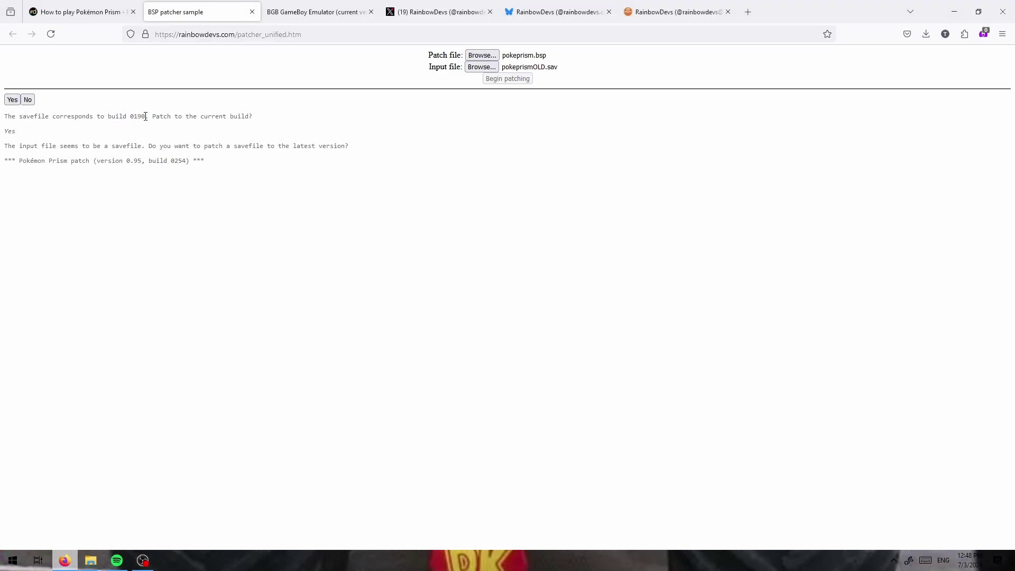
pyautogui.click(13, 100)
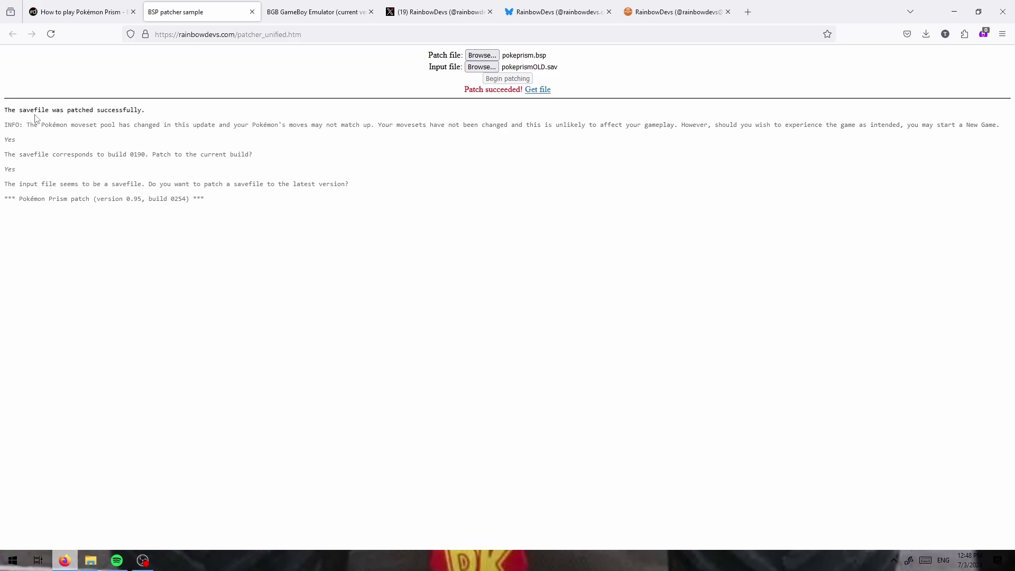
pyautogui.click(536, 90)
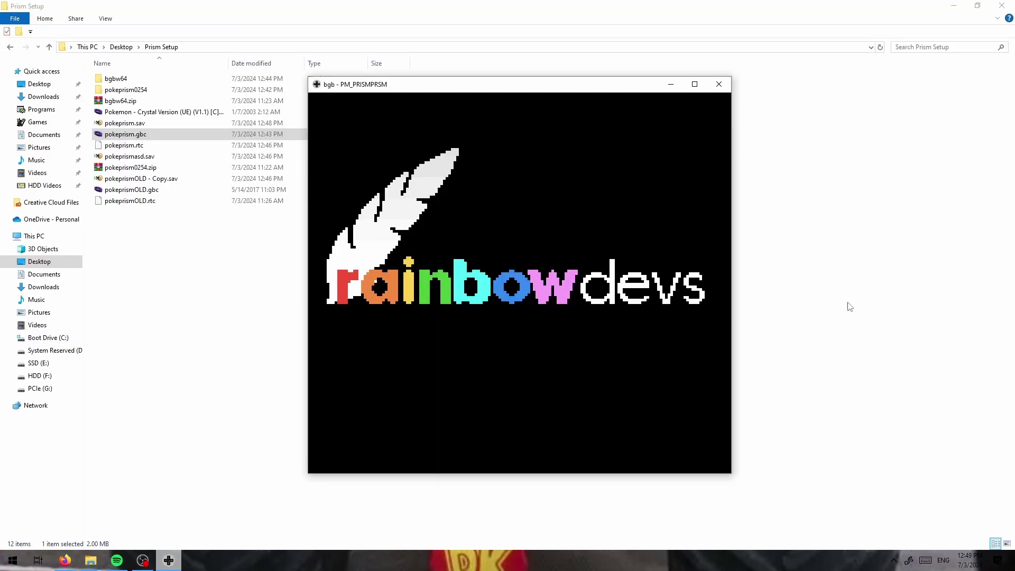
# Step: Continue the patched save in pokeprism.gbc in BGB and walk the character out of the Pokémon Center
pyautogui.press('Return')
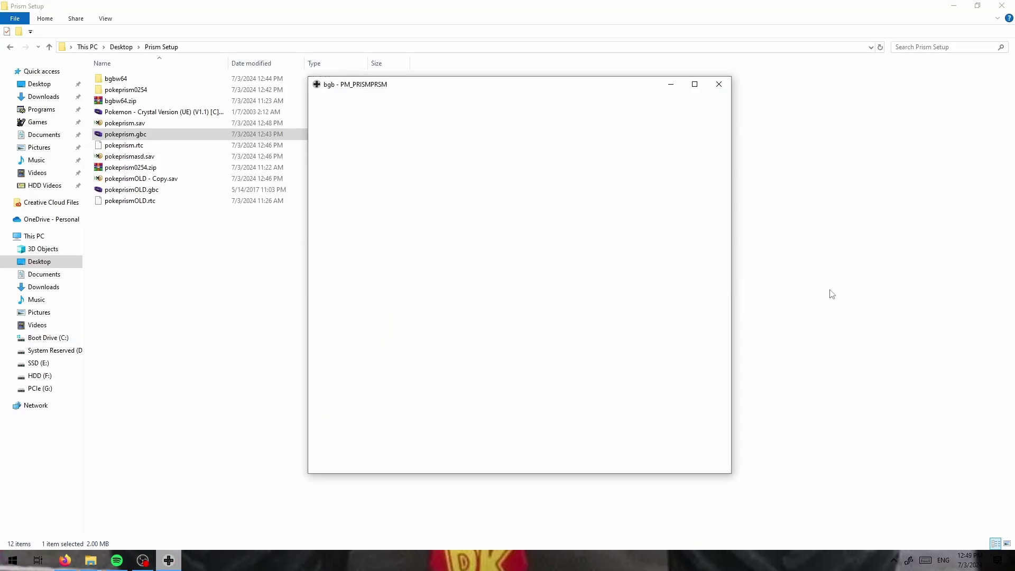
pyautogui.press('s')
pyautogui.press('s')
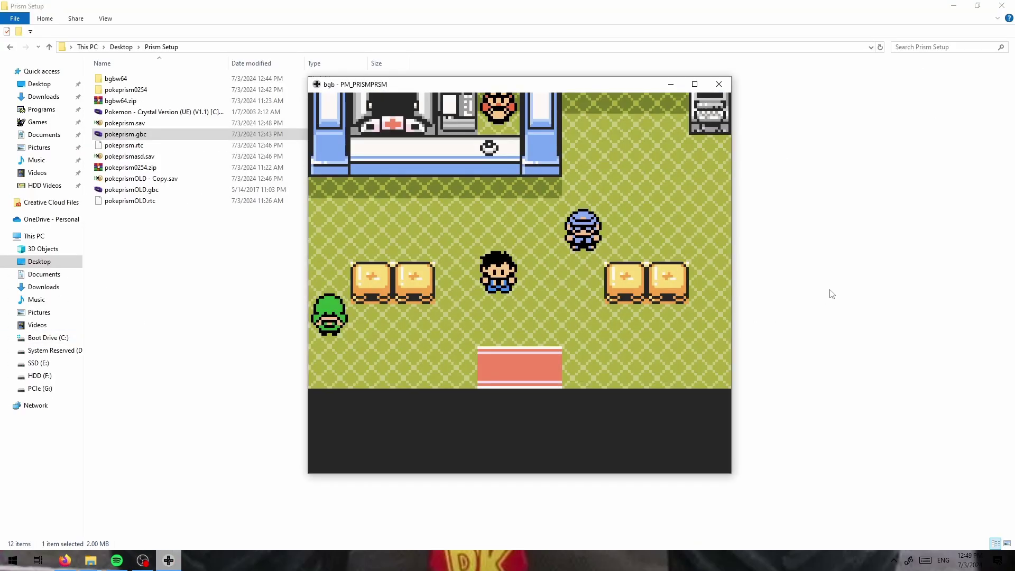
pyautogui.press('Down')
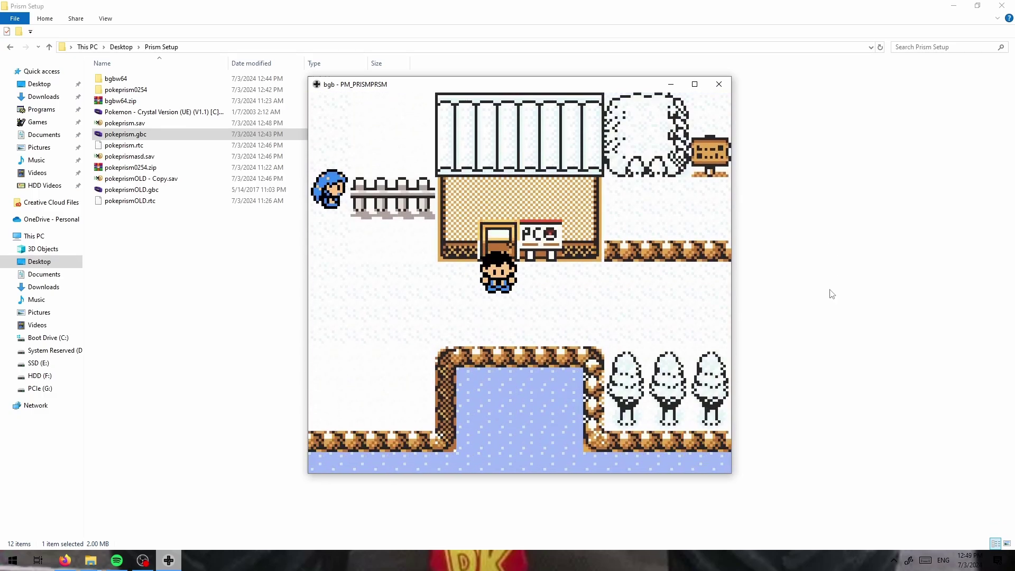
# Step: Save the game from the in-game menu while standing outside the Pokémon Center
pyautogui.press('Return')
pyautogui.press('Down')
pyautogui.press('Down')
pyautogui.press('Down')
pyautogui.press('s')
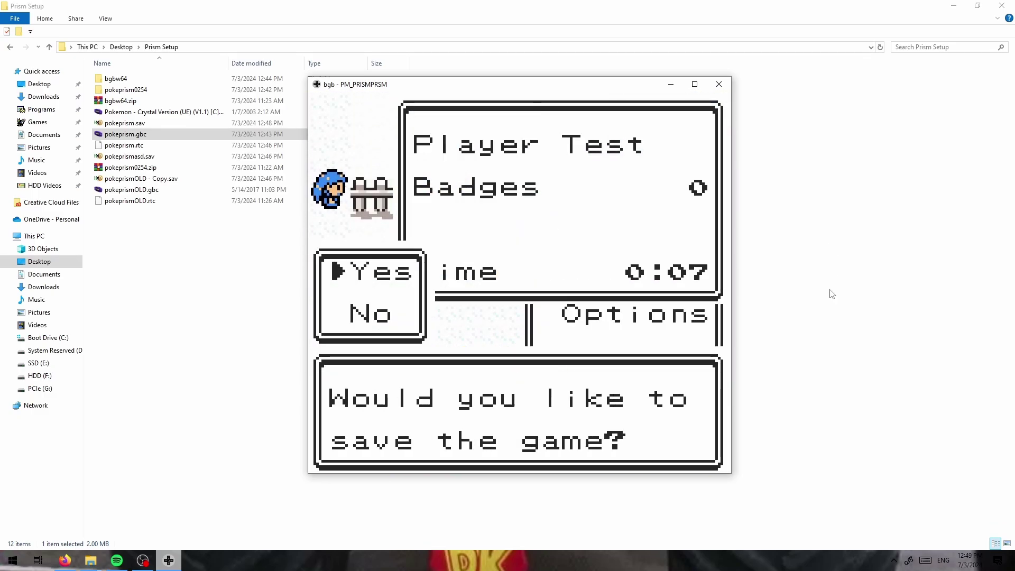
pyautogui.press('s')
# Step: Walk the character around the snowy area outside the Pokémon Center to test the updated game
pyautogui.press('Left')
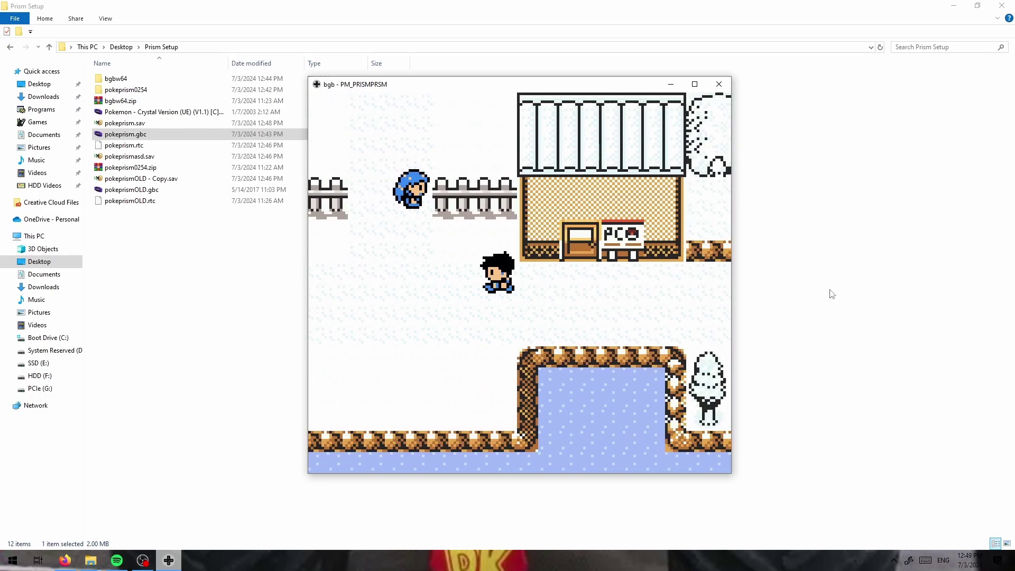
pyautogui.press('Up')
pyautogui.press('Down')
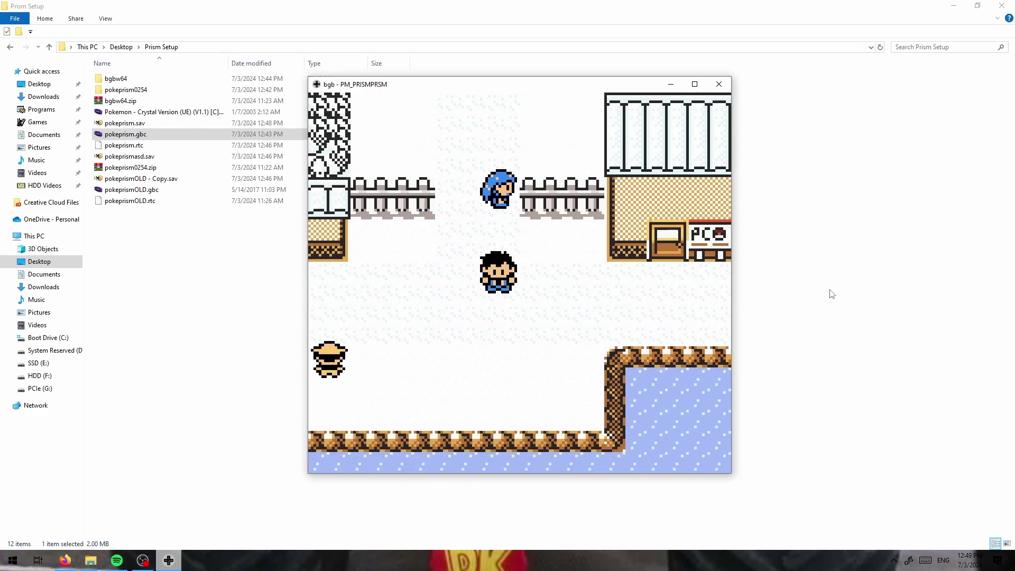
pyautogui.press('Right')
pyautogui.press('Right')
pyautogui.press('Down')
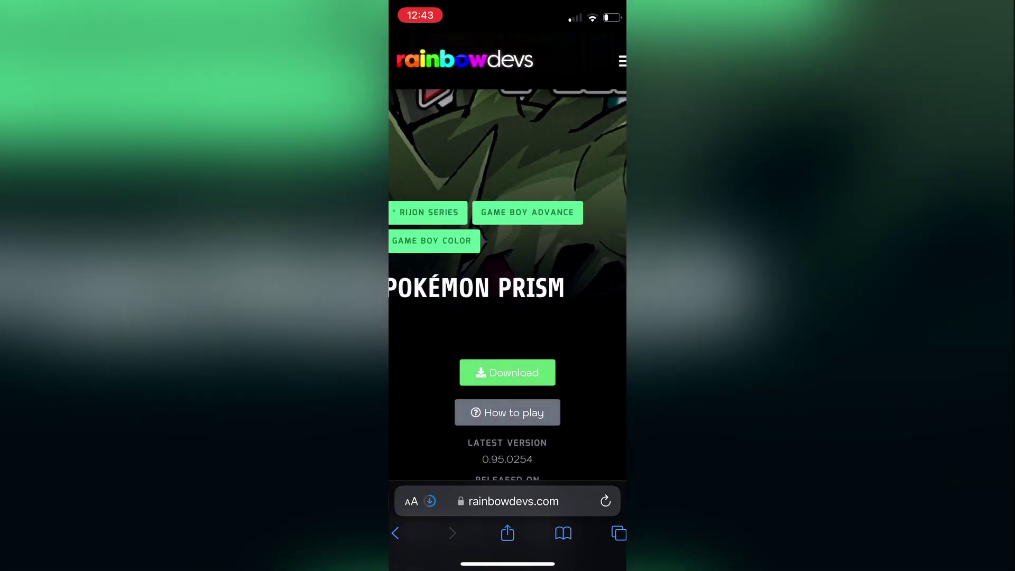
# Step: Open the How to play guide for Pokémon Prism on the rainbowdevs site and go through its New Game setup instructions
pyautogui.click(507, 412)
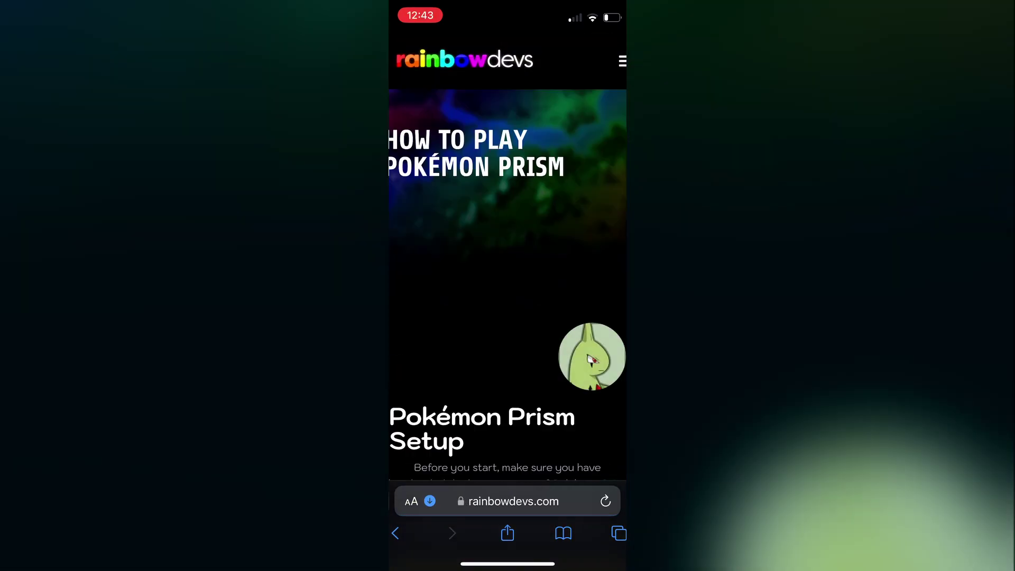
pyautogui.scroll(-10, 507, 285)
pyautogui.scroll(-10, 507, 286)
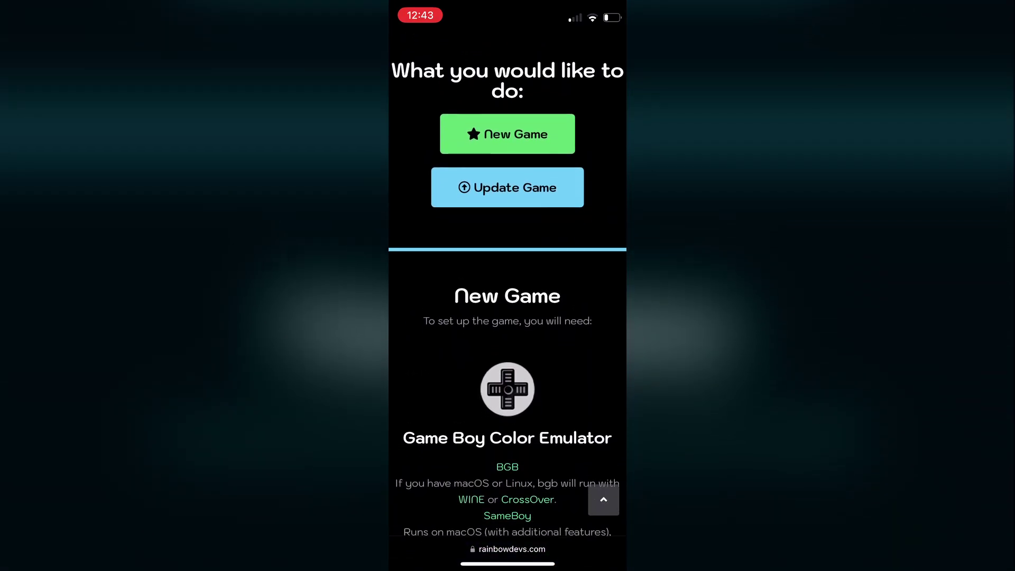
pyautogui.scroll(-10, 507, 286)
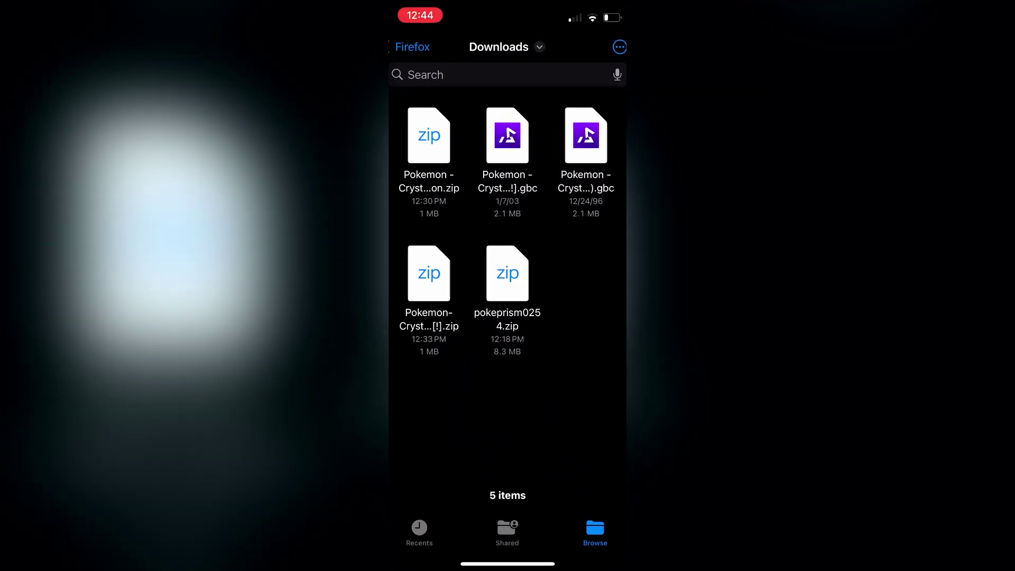
# Step: Uncompress pokeprism0254.zip in the Firefox Downloads folder and open the extracted pokeprism0254 folder to check its files
pyautogui.click(507, 274)
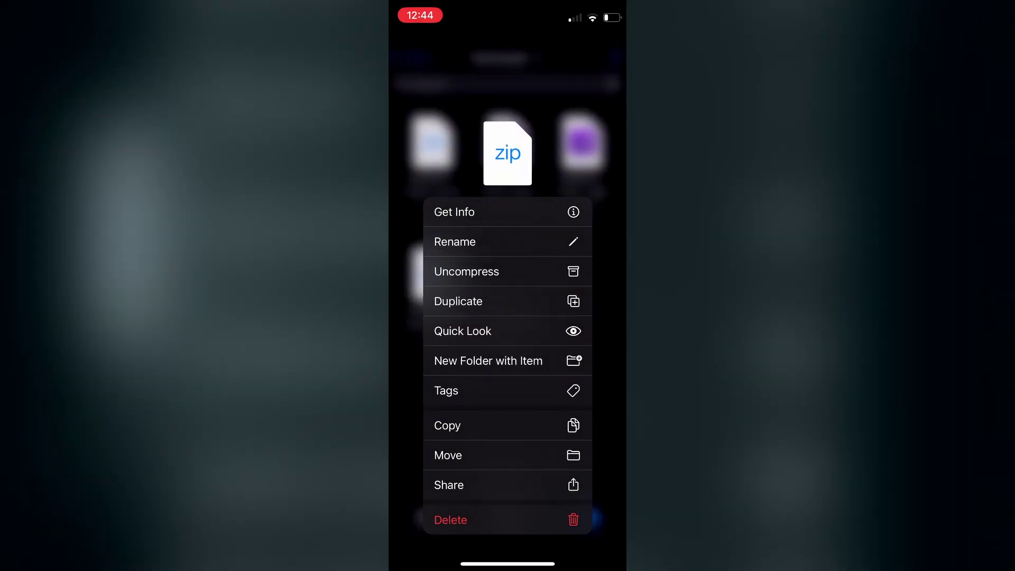
pyautogui.click(466, 271)
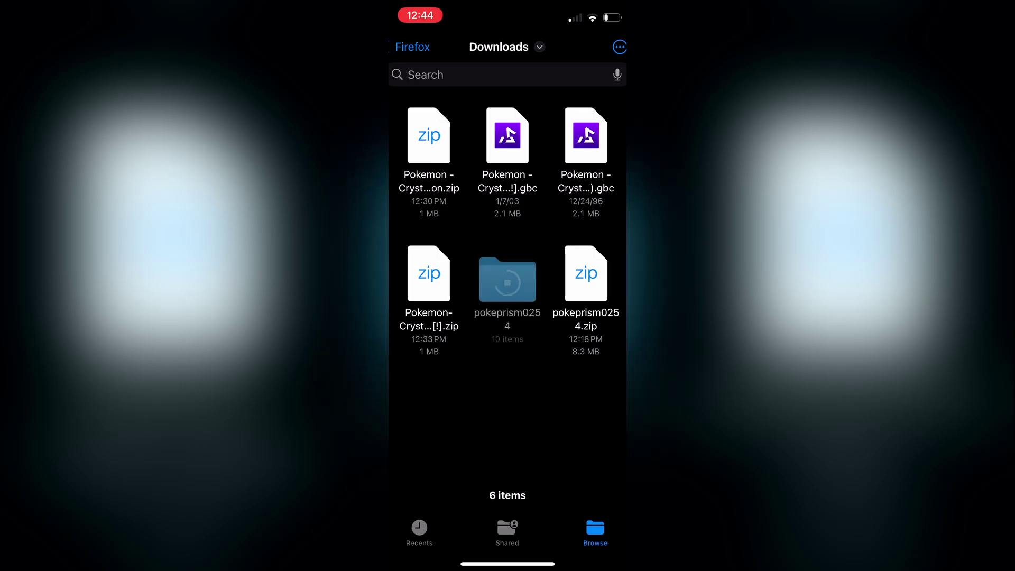
pyautogui.click(507, 280)
pyautogui.scroll(-5, 507, 291)
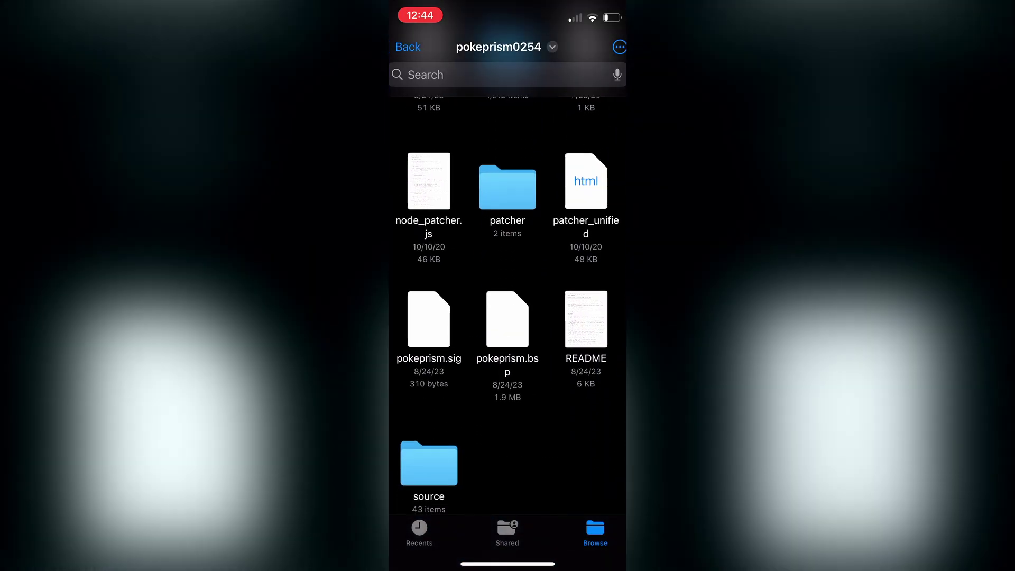
pyautogui.scroll(5, 507, 291)
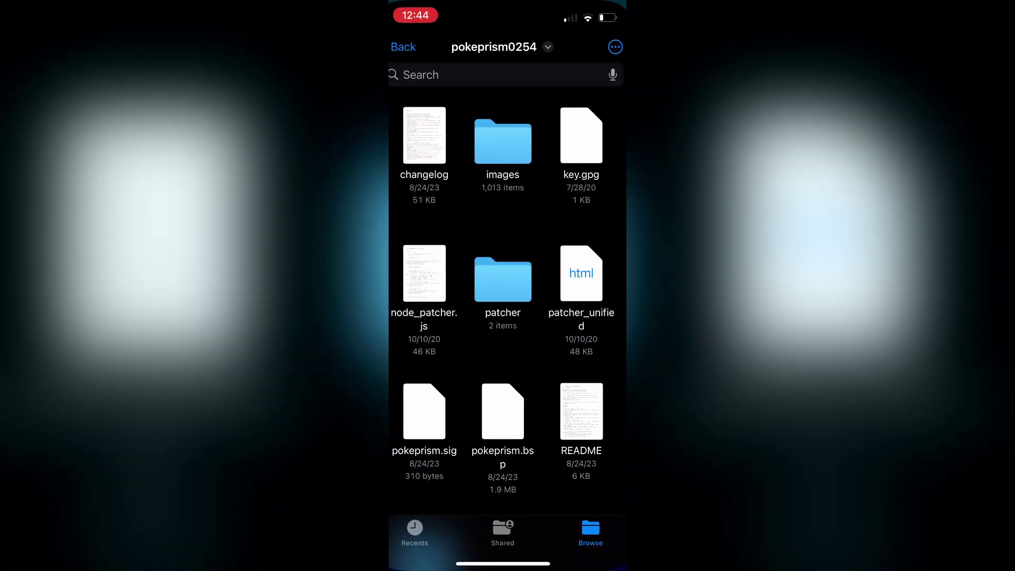
# Step: Switch to the rainbowdevs patcher in Safari and pick pokeprism.bsp as the patch file from Firefox's Downloads/pokeprism0254 folder
pyautogui.moveTo(475, 563); pyautogui.dragTo(607, 563)
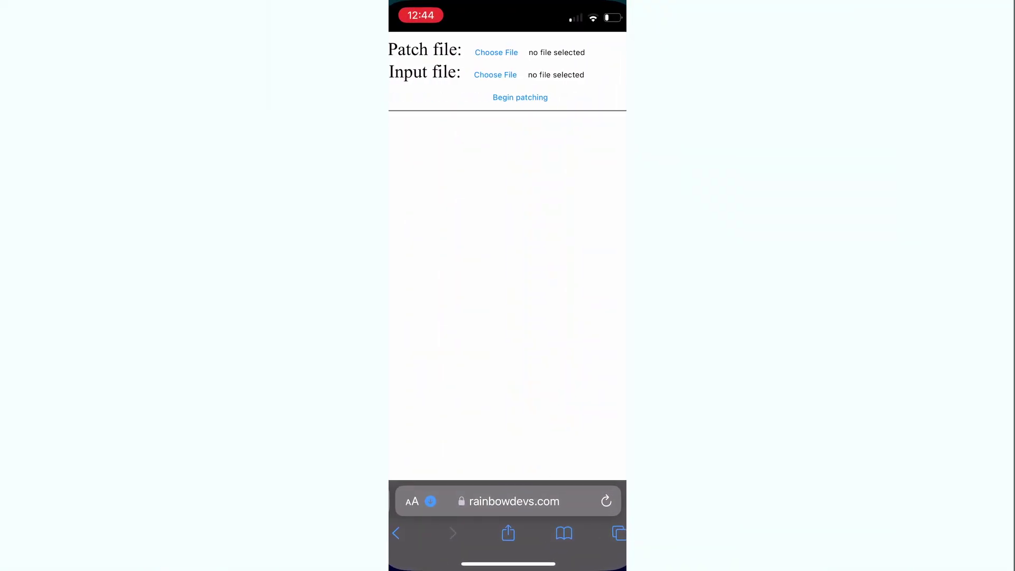
pyautogui.click(495, 52)
pyautogui.click(452, 148)
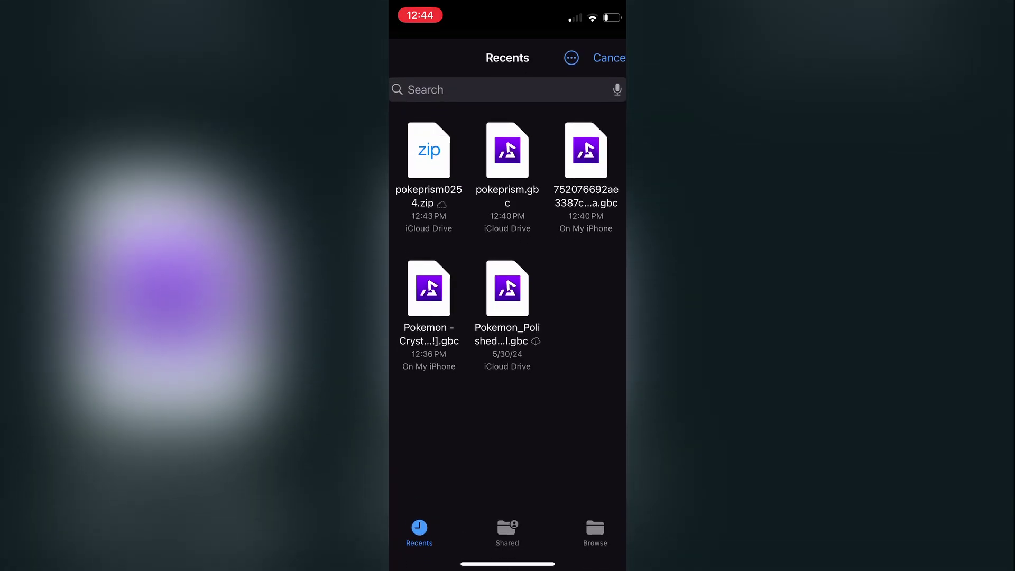
pyautogui.click(595, 531)
pyautogui.click(507, 158)
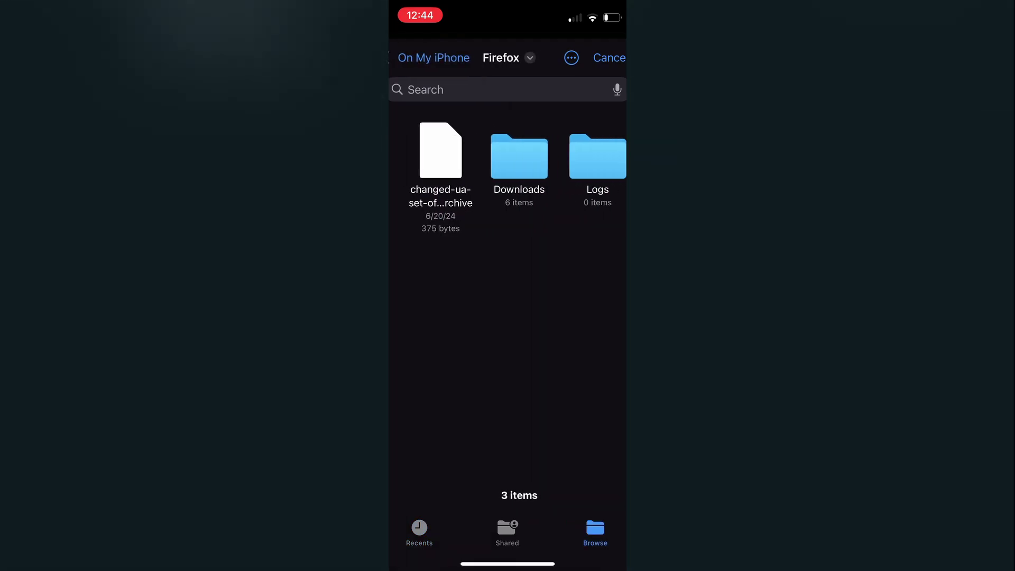
pyautogui.click(507, 154)
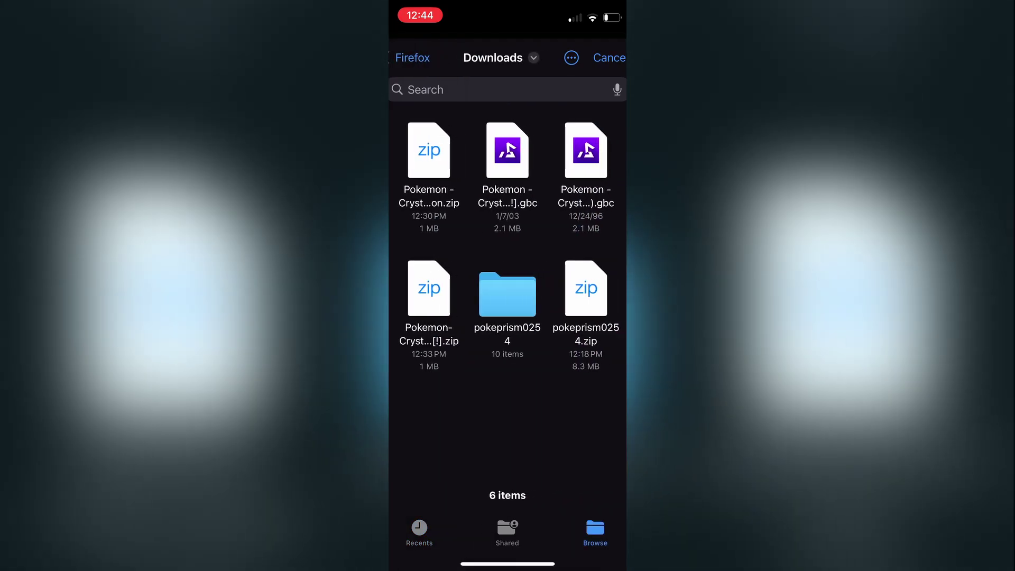
pyautogui.click(507, 295)
pyautogui.scroll(-1, 508, 317)
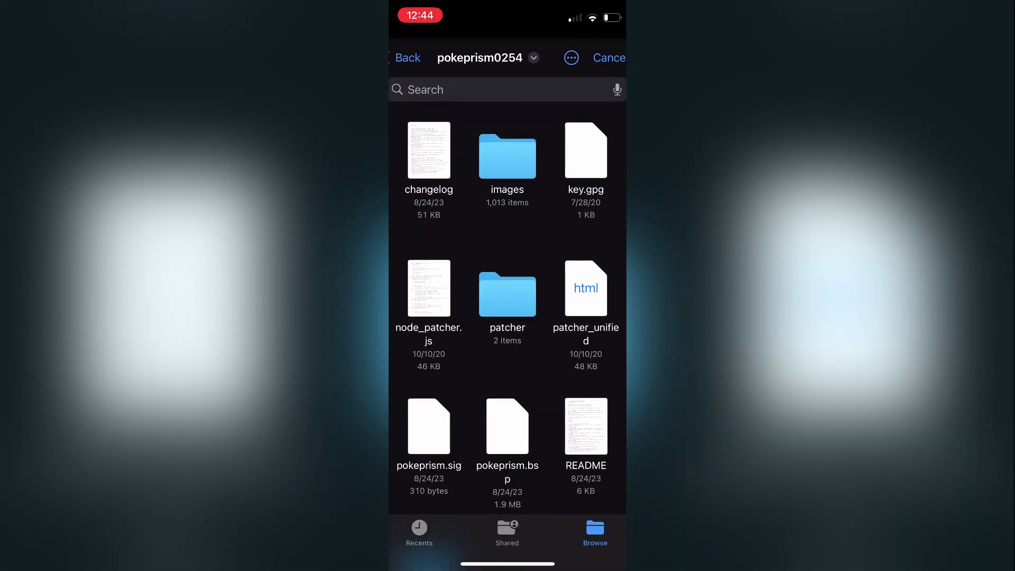
pyautogui.click(407, 58)
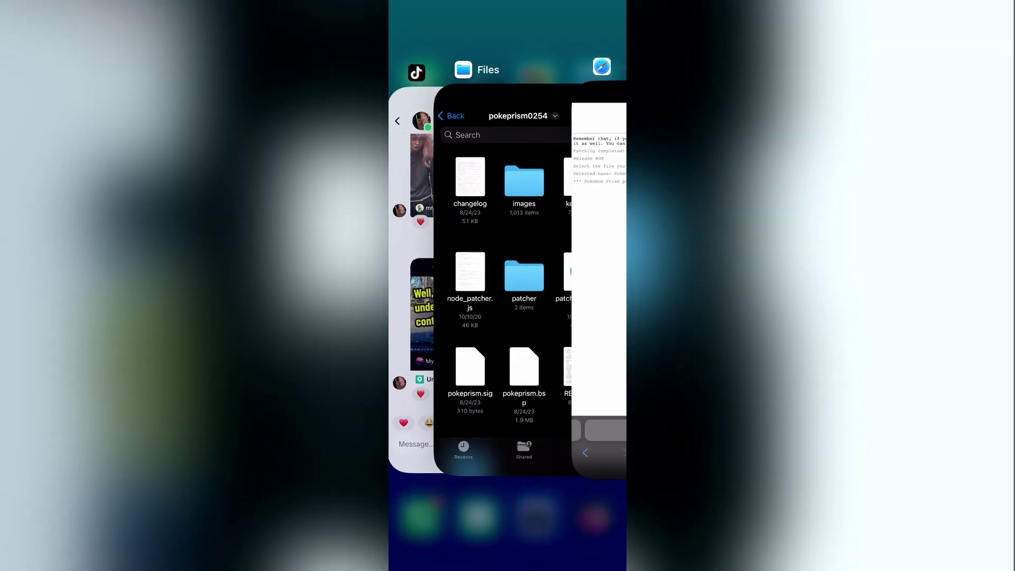
# Step: Switch to the Files app, leave the pokeprism0254 and Firefox Downloads folders, and show the recent files
pyautogui.click(507, 285)
pyautogui.click(408, 46)
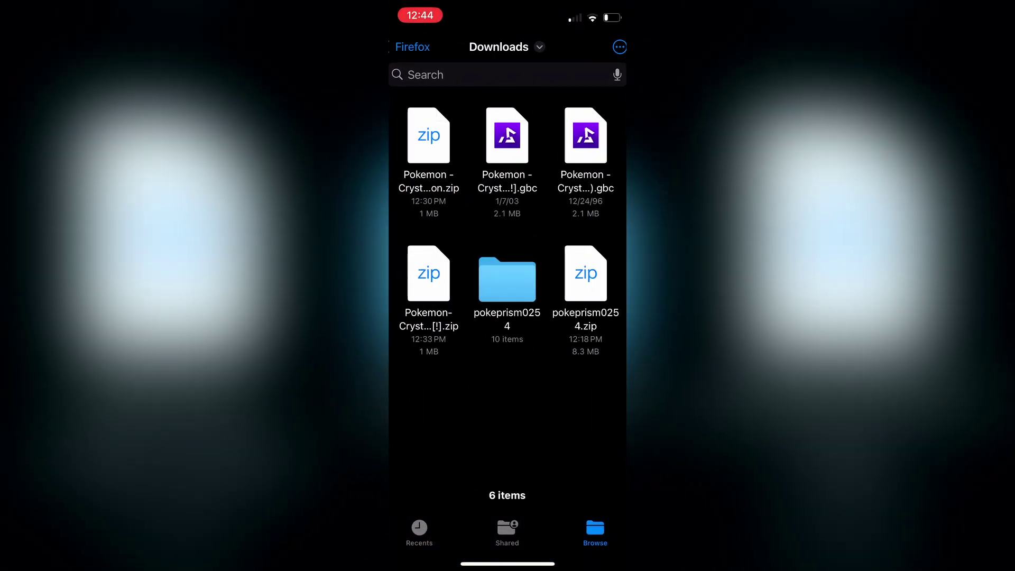
pyautogui.click(426, 75)
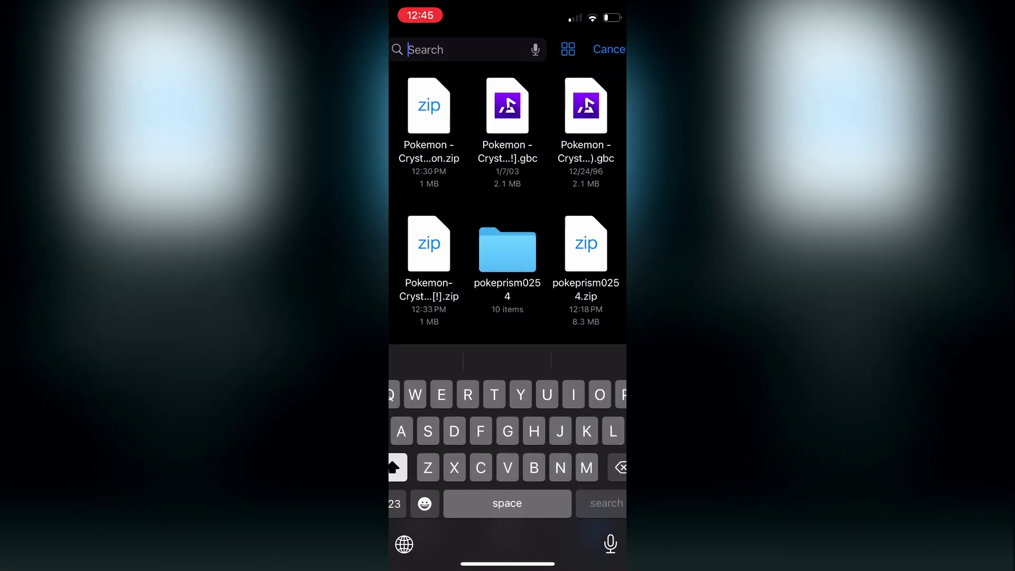
pyautogui.click(607, 48)
pyautogui.click(412, 47)
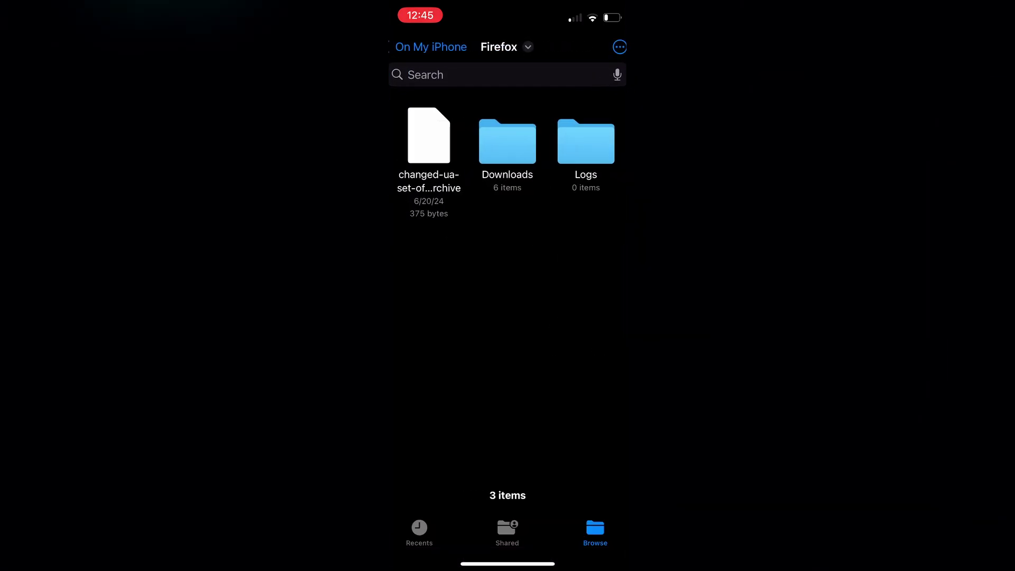
pyautogui.click(419, 531)
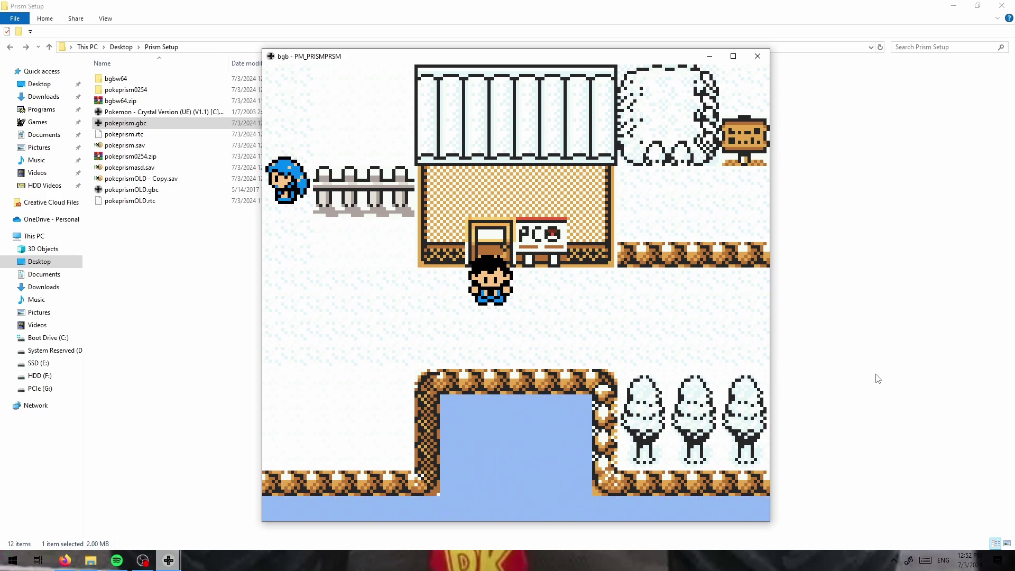
# Step: In BGB, walk the character west from the Pokémon Center entrance and back to the path in front of its door
pyautogui.press('Left')
pyautogui.press('Left')
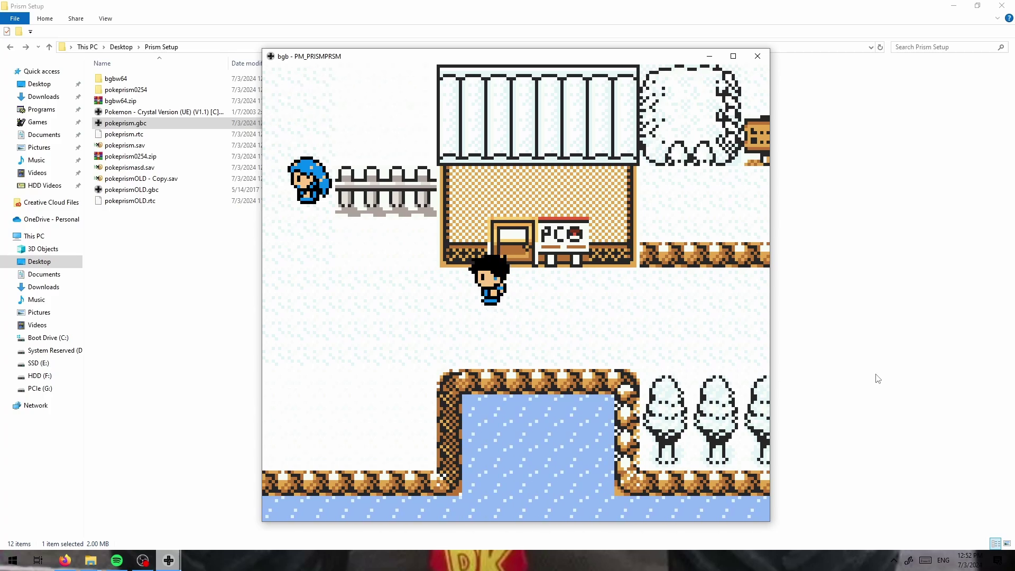
pyautogui.press('Down')
pyautogui.press('Left')
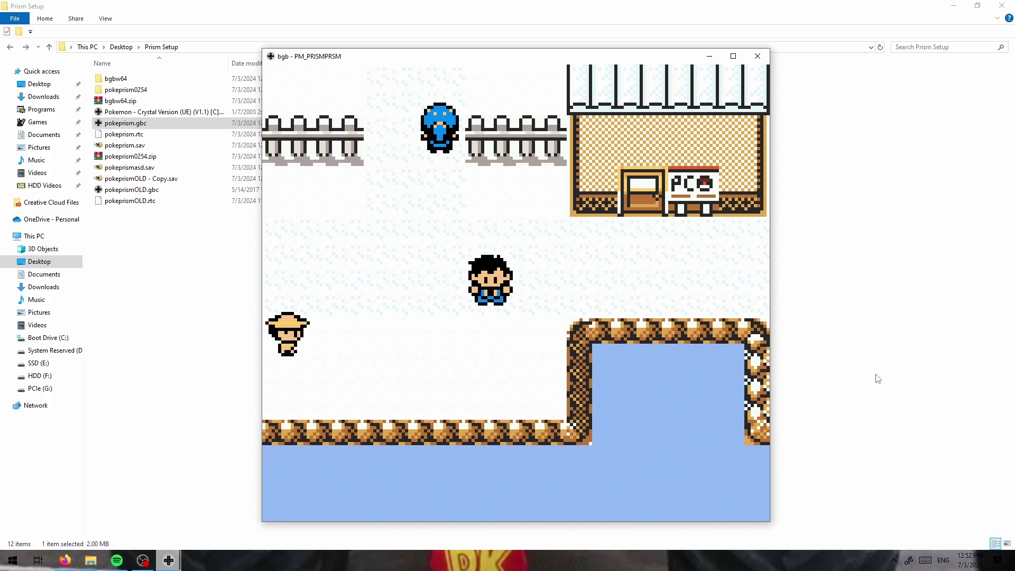
pyautogui.press('Right')
pyautogui.press('Right')
pyautogui.press('Right')
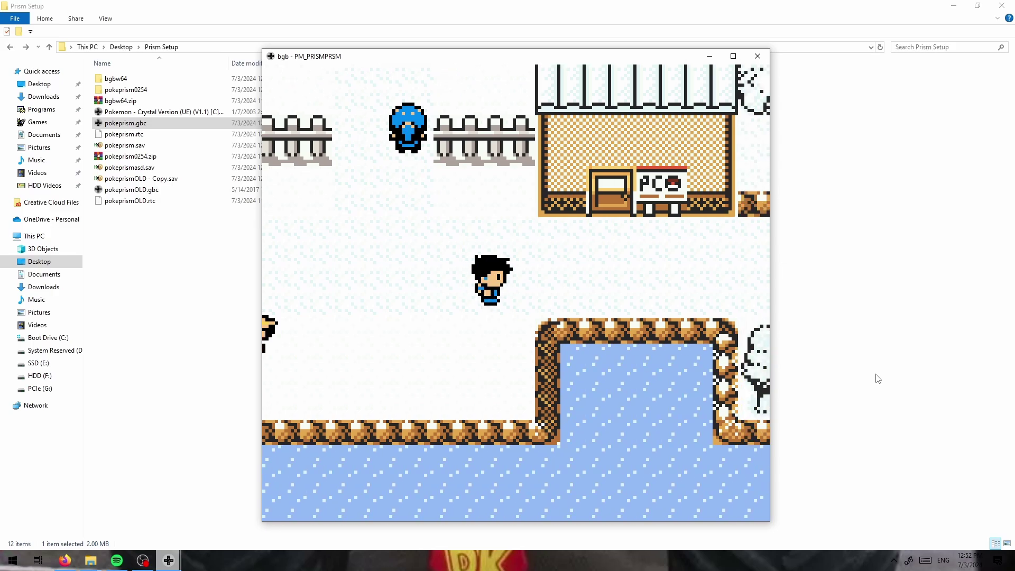
pyautogui.press('Down')
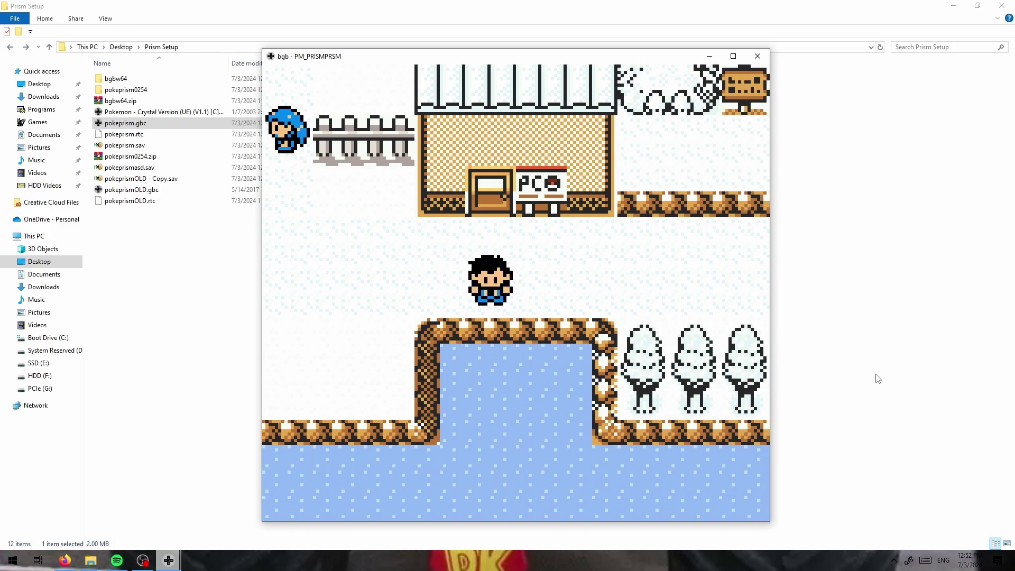